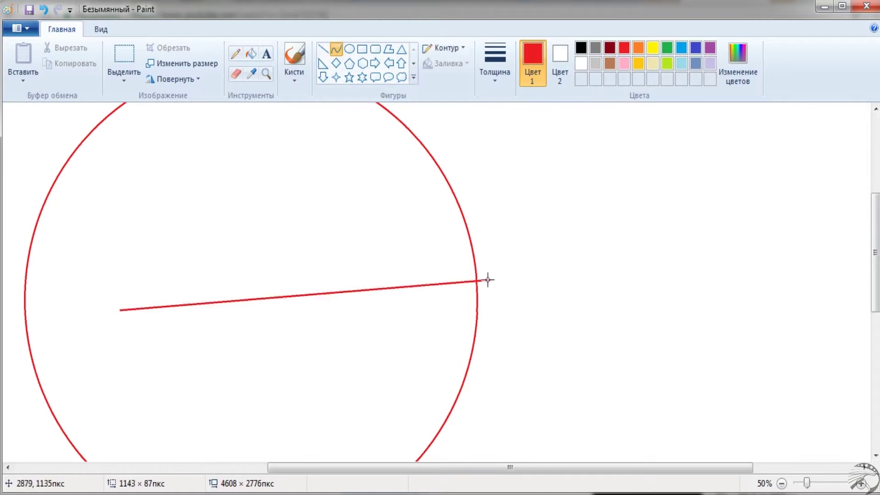
Draw a wavy line across the big circle from its left edge to its right edge using two joined red curves.
right_click(173, 302)
left_click(223, 362)
left_click_drag(28, 262, 227, 291)
left_click_drag(129, 275, 161, 204)
left_click_drag(226, 290, 477, 294)
mouse_move(353, 293)
left_mouse_down()
mouse_move(271, 372)
mouse_move(365, 228)
left_mouse_up()
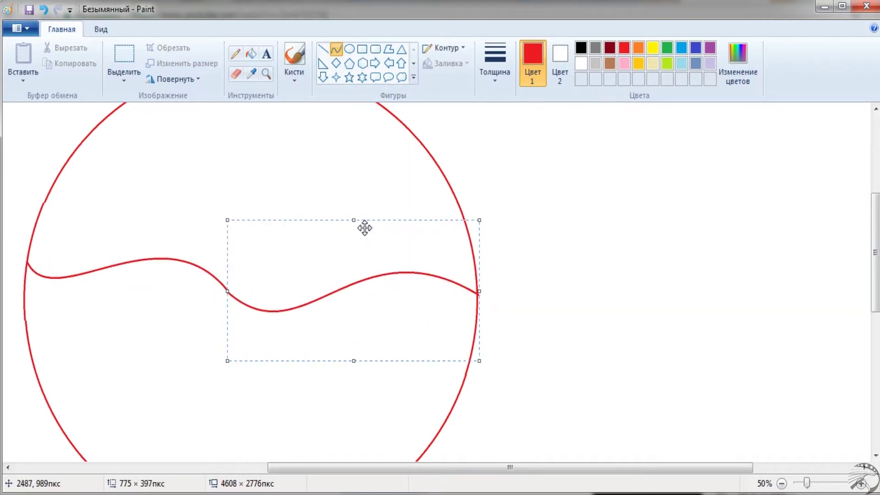
Draw an arch outward from the circle's upper right edge and continue it with a curve bending down beside the circle.
left_click_drag(513, 163, 581, 187)
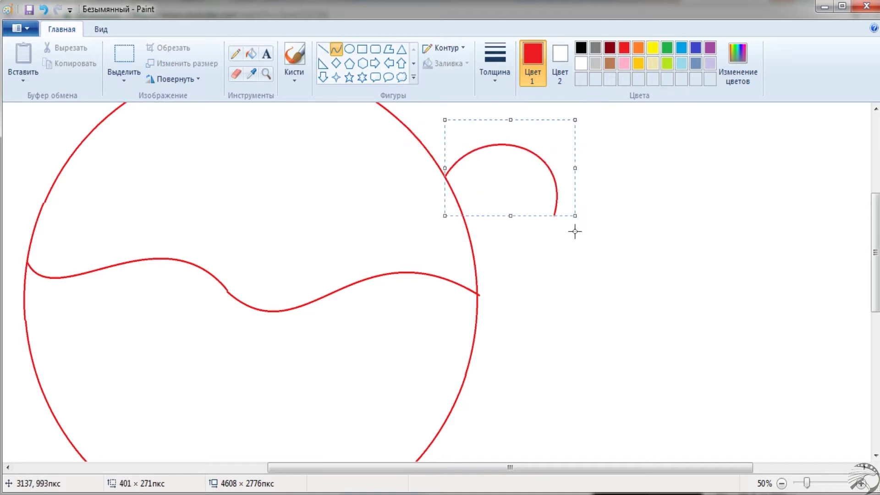
left_click(685, 251)
scroll(430, 247, "up", 2)
scroll(555, 306, "down", 2)
left_click_drag(556, 217, 570, 365)
mouse_move(566, 293)
left_mouse_down()
mouse_move(477, 316)
mouse_move(535, 387)
left_mouse_up()
Continue the inner edge of the right hair strand downward with smaller alternating curves ending in a tip.
scroll(645, 340, "down", 2)
scroll(695, 337, "down", 2)
left_click_drag(533, 305, 625, 411)
left_click_drag(578, 357, 497, 348)
scroll(680, 369, "down", 2)
left_click_drag(623, 323, 609, 371)
left_click_drag(617, 346, 652, 316)
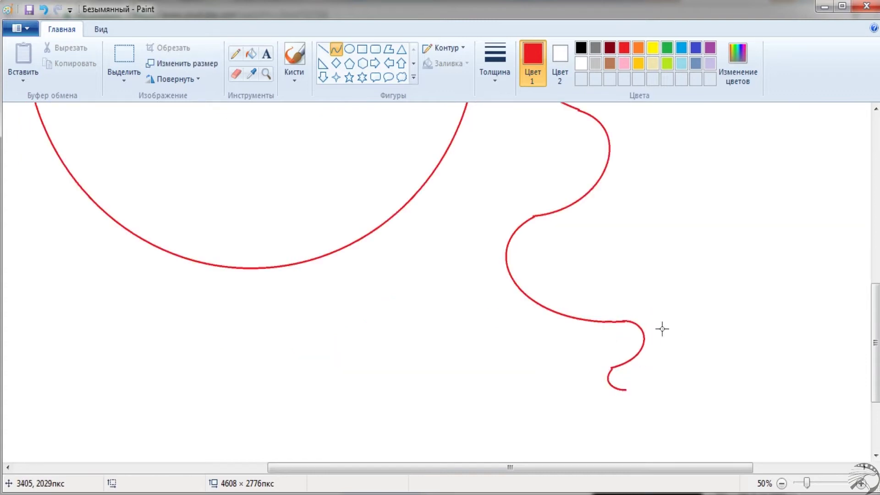
Draw the outer edge of the right hair strand with curves running from the tip back up to the circle.
left_click_drag(646, 264, 674, 282)
left_click_drag(610, 247, 611, 261)
scroll(647, 186, "up", 2)
mouse_move(689, 138)
left_mouse_down()
mouse_move(614, 338)
mouse_move(701, 310)
left_mouse_up()
scroll(697, 312, "up", 4)
left_click(692, 315)
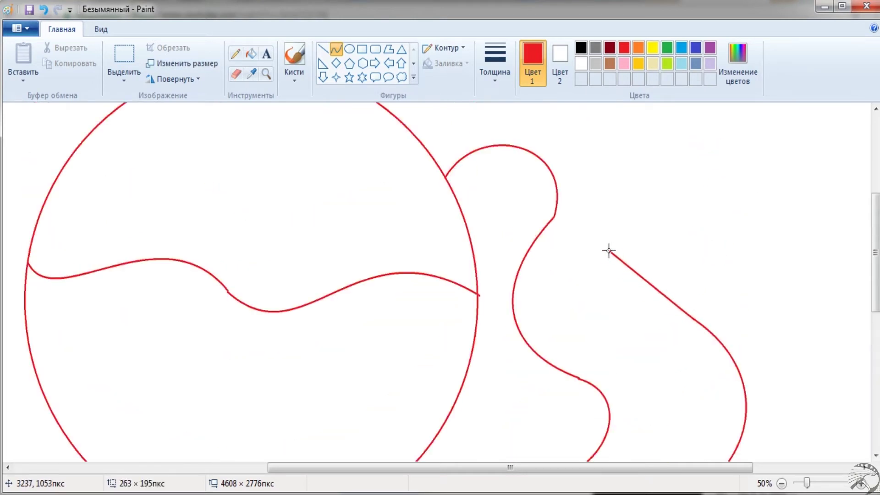
scroll(588, 290, "up", 5)
Draw two nested arches extending outward from the circle's upper left edge to start the left hair strand.
left_click(266, 73)
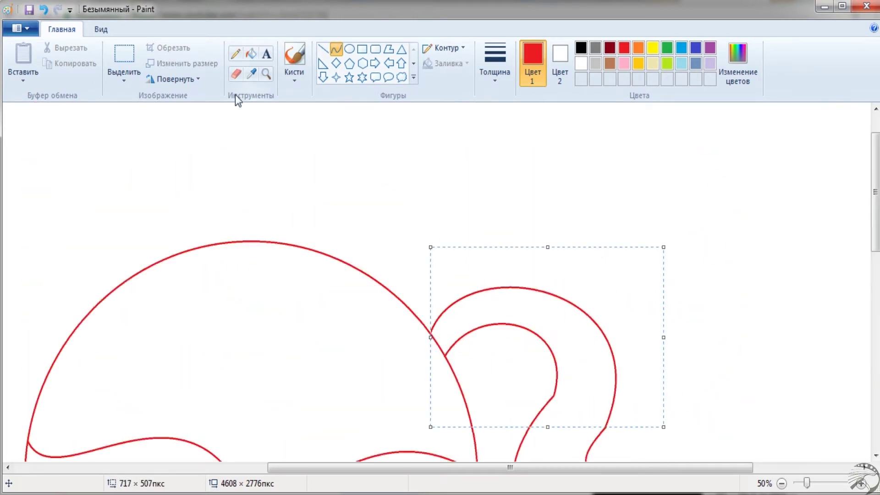
right_click(170, 240)
right_click(169, 239)
left_click(169, 240)
left_click(336, 48)
left_click_drag(462, 279, 232, 307)
left_click_drag(347, 294, 347, 134)
left_click_drag(303, 308, 296, 306)
left_click_drag(295, 306, 297, 197)
Extend both edges of the left hair strand downward from the arches with bending curves.
scroll(256, 232, "down", 1)
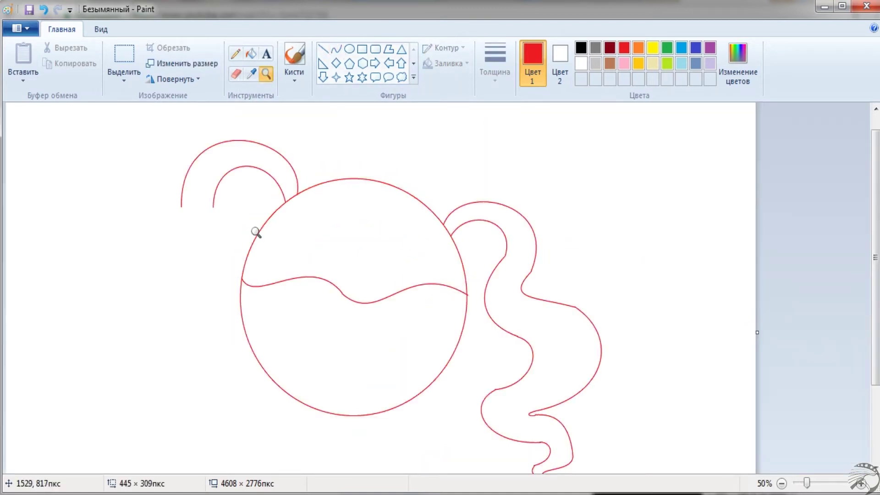
scroll(220, 169, "up", 1)
left_click_drag(210, 245, 142, 392)
left_click_drag(183, 316, 257, 321)
left_click_drag(183, 366, 207, 385)
left_click_drag(186, 299, 142, 285)
scroll(55, 177, "down", 5)
scroll(125, 165, "left", 2)
Draw the wide lower bulge of the left hair strand and curve both edges down towards a narrow tip.
left_click_drag(137, 132, 150, 375)
left_click_drag(141, 206, 16, 379)
left_click_drag(294, 373, 271, 416)
left_click_drag(229, 326, 354, 301)
scroll(353, 300, "down", 5)
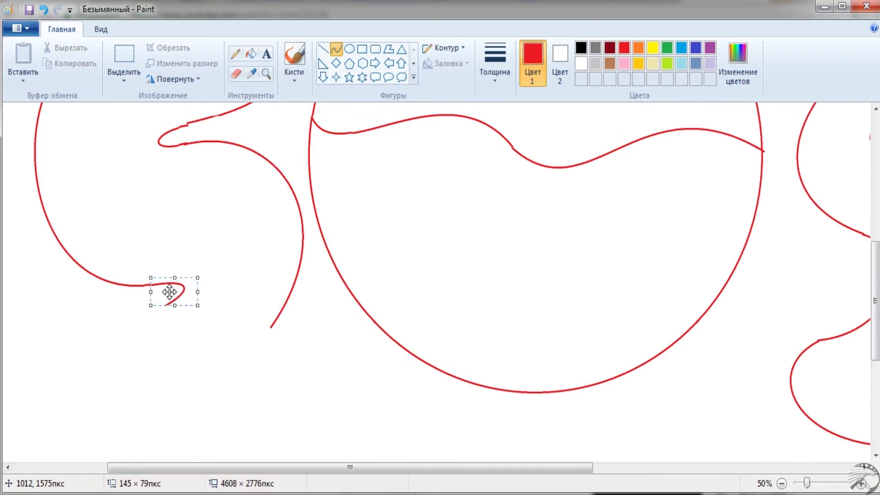
left_click_drag(218, 433, 83, 350)
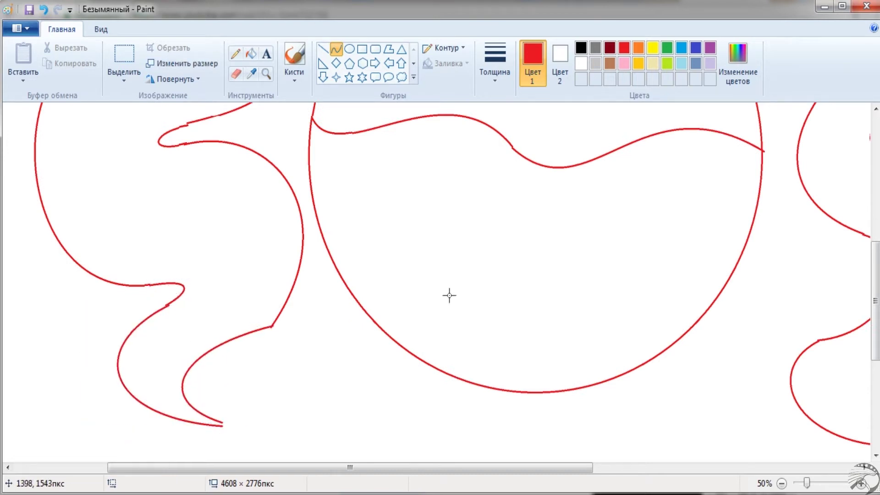
Draw an ellipse over the circle's lower edge and two curved eye outlines running down from the wavy line.
left_click(349, 49)
left_click_drag(445, 322, 522, 423)
left_click(336, 49)
left_click_drag(381, 329, 509, 140)
left_click_drag(399, 298, 459, 353)
left_click_drag(477, 230, 522, 215)
left_click_drag(672, 343, 587, 163)
left_click_drag(628, 257, 546, 276)
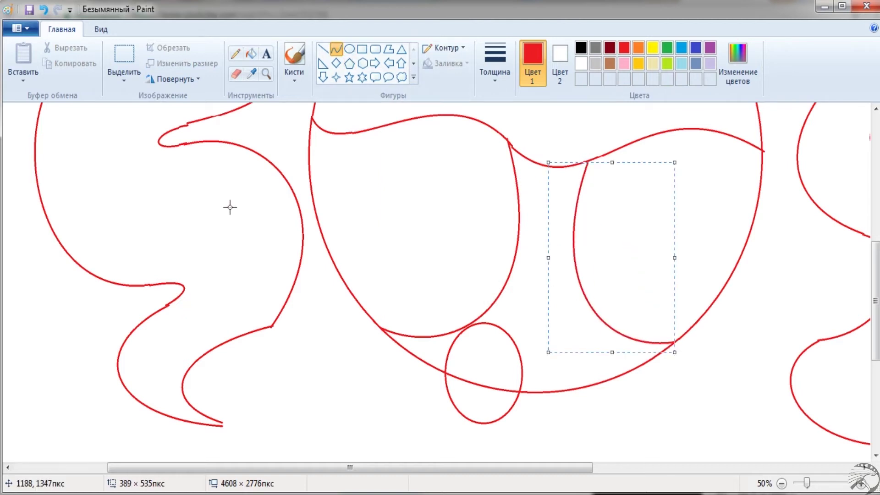
Copy the teardrop shape and place copies of it along the left hair strand.
left_click(124, 55)
left_click_drag(214, 197, 265, 284)
key("ctrl+c")
left_click(23, 55)
scroll(106, 182, "up", 4)
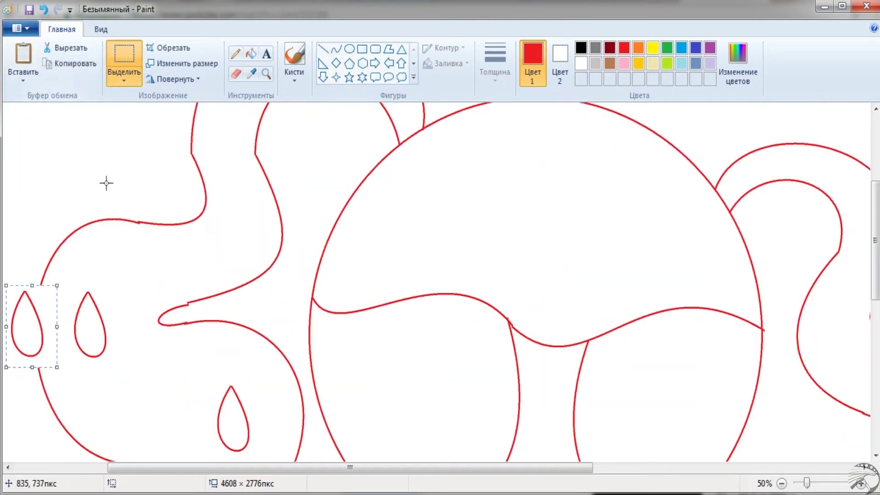
left_click_drag(32, 329, 243, 226)
scroll(209, 227, "up", 4)
left_click(23, 55)
left_click_drag(28, 144, 363, 243)
Place three teardrop copies inside the circle above the wavy line.
left_click(23, 81)
left_click(55, 90)
left_click(651, 74)
left_click(124, 78)
left_click(207, 208)
left_click(266, 73)
right_click(522, 257)
left_click(523, 257)
left_click_drag(259, 177, 476, 291)
left_click(65, 65)
scroll(53, 133, "down", 3)
key("ctrl+v")
left_click_drag(22, 133, 537, 418)
scroll(537, 418, "down", 5)
left_click(25, 59)
left_click_drag(20, 135, 428, 308)
Place more teardrop copies along the right hair strand.
left_click(266, 73)
right_click(285, 202)
left_click(355, 240)
left_click(23, 55)
left_click_drag(28, 144, 395, 187)
left_click(23, 55)
left_click(23, 55)
scroll(356, 143, "down", 4)
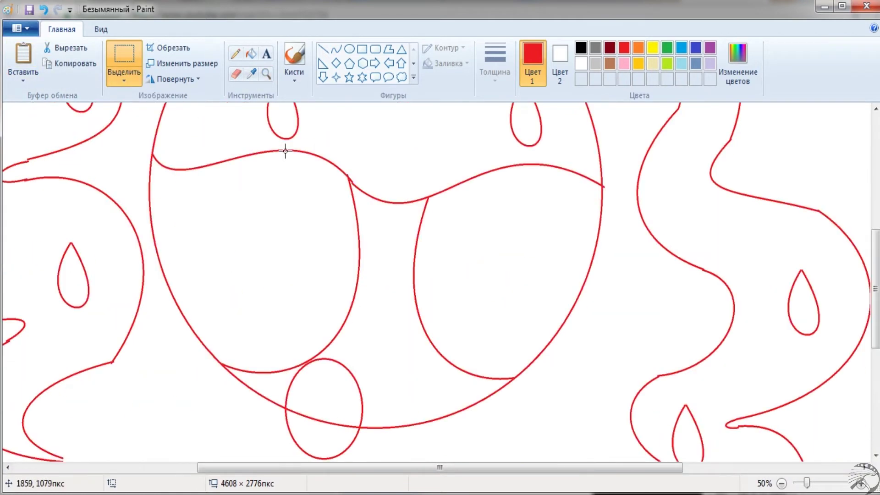
Cut the circle's line at the ellipse with a white curve and fill the segment inside the ellipse white.
left_click(266, 74)
left_click(354, 407)
left_click(336, 49)
left_click(581, 62)
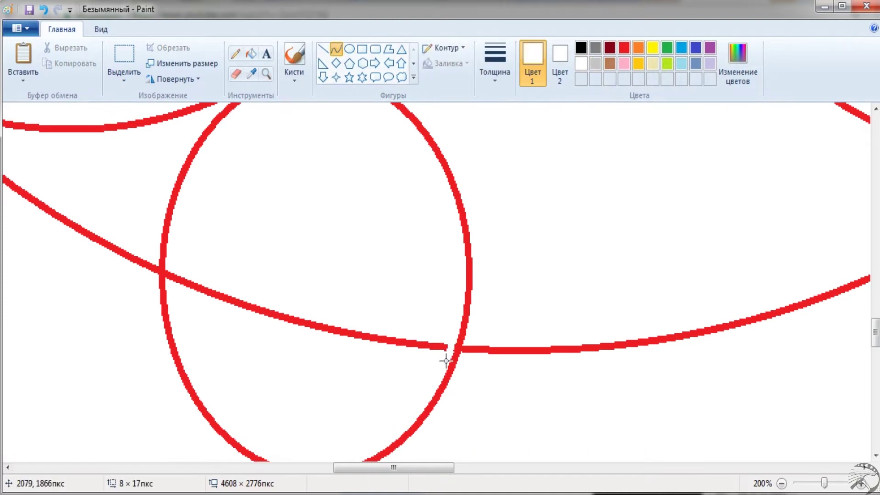
left_click(251, 54)
left_click(321, 322)
Switch the drawing colour back to red and close the gap at the left hair strand's tip.
left_click(266, 74)
right_click(366, 275)
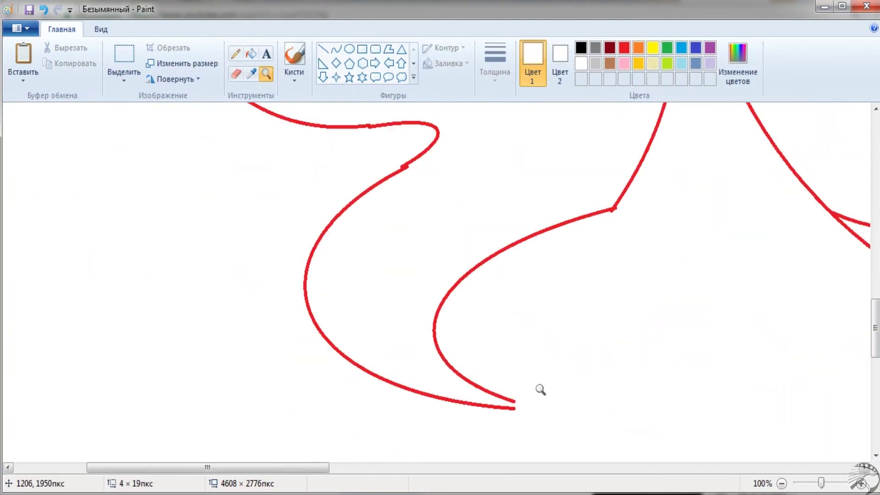
left_click(491, 458)
left_click(336, 49)
left_click(624, 48)
left_click_drag(444, 326, 464, 333)
scroll(439, 331, "down", 5)
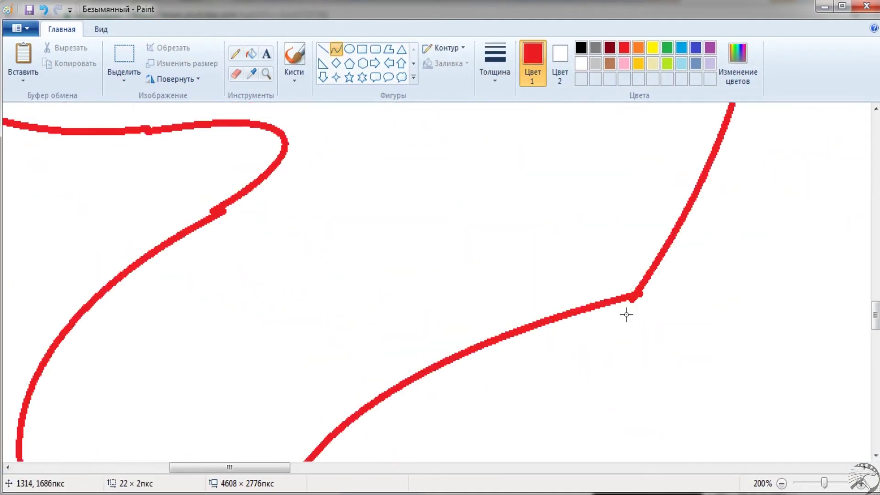
Close the gap in the left hair strand's outline at the narrow bend beside the teardrop.
left_click(266, 74)
right_click(43, 183)
scroll(425, 217, "up", 3)
left_click(425, 217)
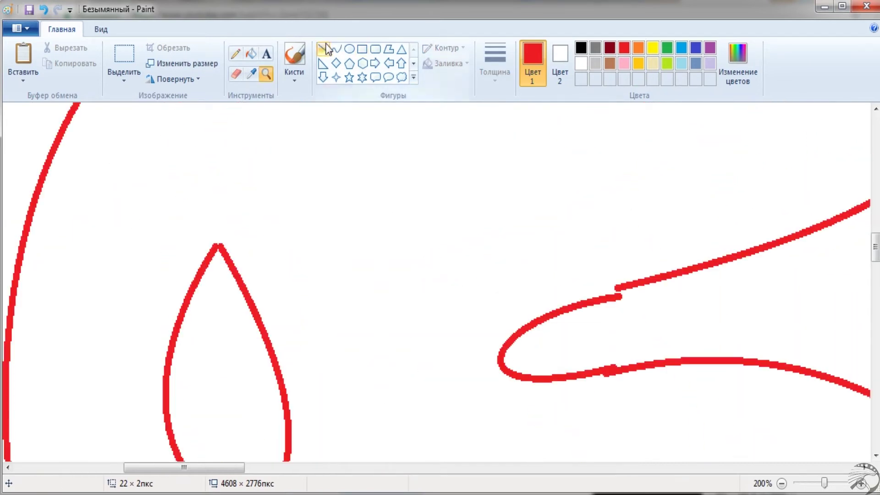
right_click(321, 206)
left_click(367, 280)
Close the remaining gaps in the right hair strand's outline with short red lines, including the one at its tip.
right_click(612, 220)
right_click(731, 295)
left_click(743, 300)
left_click(757, 305)
right_click(440, 280)
right_click(440, 280)
left_click(483, 263)
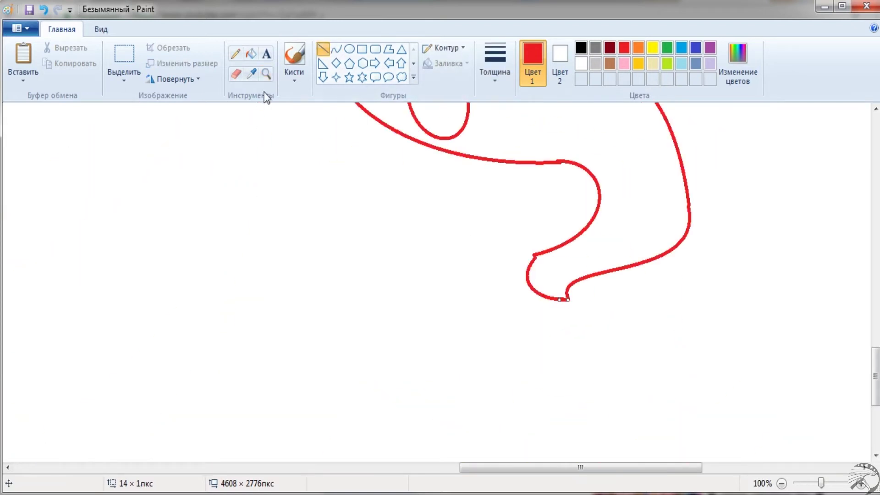
Draw an arched closed eye in the left eye outline and a large curved iris with a highlight in the right one.
right_click(444, 167)
scroll(444, 167, "up", 3)
left_click(336, 48)
left_click_drag(277, 312, 395, 314)
mouse_move(337, 275)
left_mouse_down()
mouse_move(294, 222)
mouse_move(357, 253)
left_mouse_up()
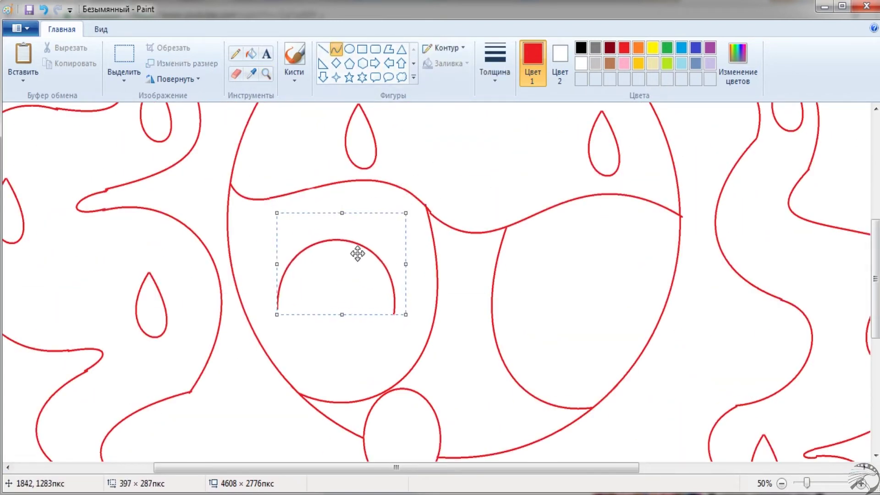
mouse_move(505, 366)
left_mouse_down()
mouse_move(574, 190)
mouse_move(589, 195)
left_mouse_up()
left_click_drag(551, 279, 657, 290)
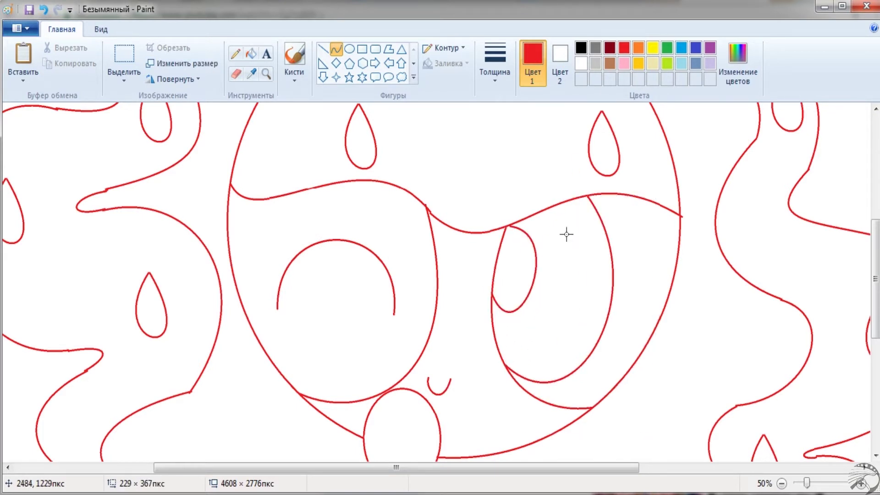
Fill the right eye's iris and the teardrops on the head and both hair strands with red.
left_click(251, 54)
left_click(559, 271)
left_click(604, 152)
left_click(360, 142)
left_click(151, 309)
scroll(181, 229, "up", 2)
scroll(180, 230, "up", 5)
left_click(472, 317)
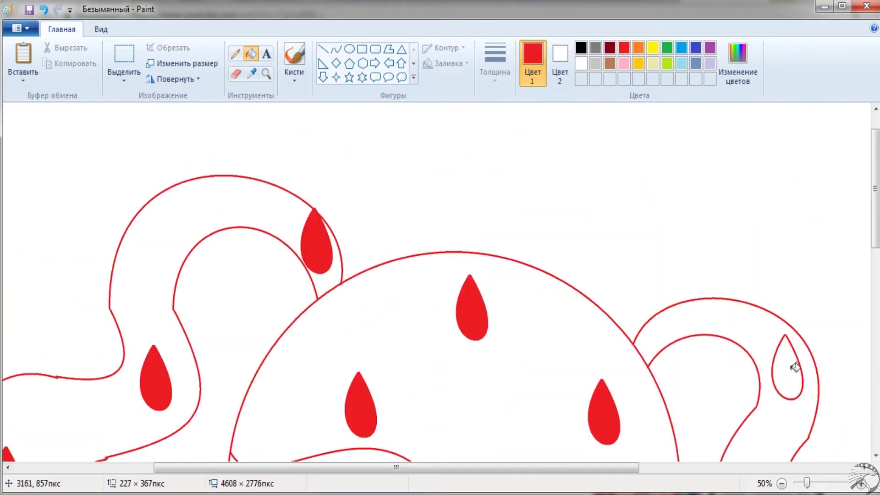
scroll(794, 367, "down", 5)
left_click(765, 288)
Draw the right side of the body as a long line running down from the circle's lower edge.
left_click(266, 74)
scroll(379, 367, "up", 2)
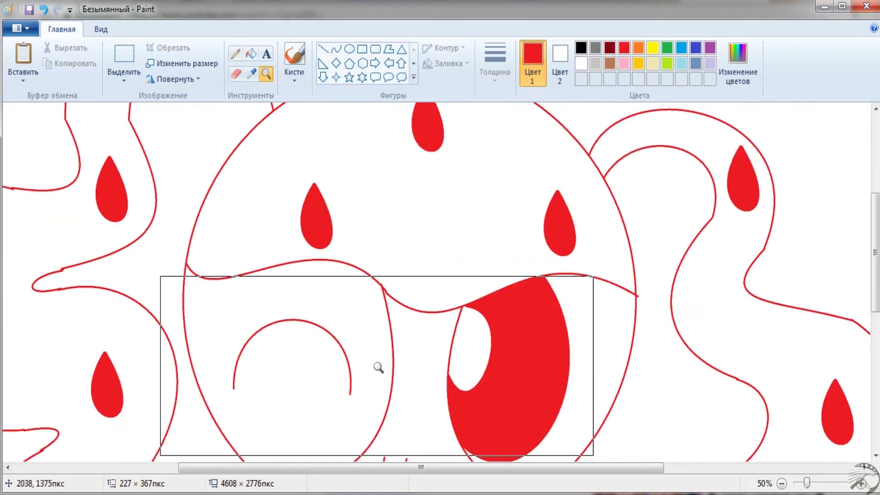
scroll(379, 366, "down", 3)
scroll(378, 366, "up", 5)
scroll(380, 367, "down", 5)
left_click(404, 399)
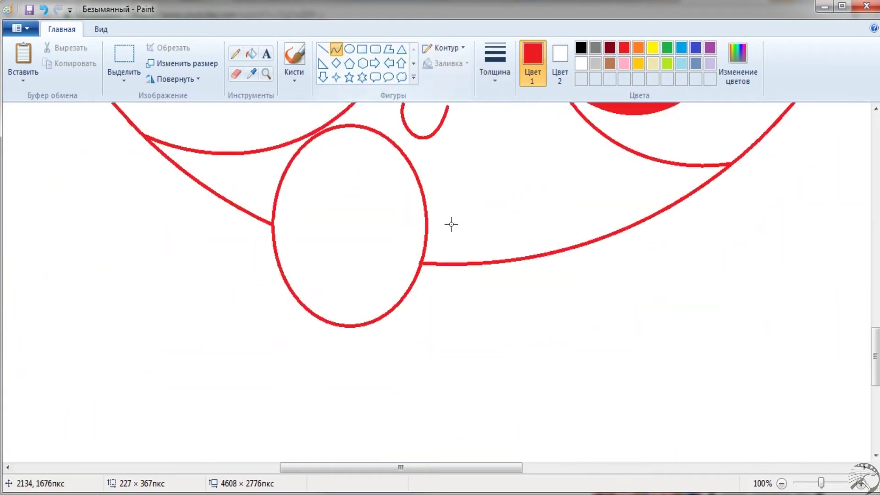
mouse_move(493, 264)
left_mouse_down()
mouse_move(541, 417)
mouse_move(530, 427)
mouse_move(664, 393)
mouse_move(433, 282)
mouse_move(525, 348)
mouse_move(442, 289)
left_mouse_up()
Draw a second ellipse, about 142 × 196 px, directly below the first one and touching it.
scroll(375, 130, "up", 2)
left_click(349, 49)
mouse_move(335, 227)
left_mouse_down()
mouse_move(458, 378)
mouse_move(457, 395)
left_mouse_up()
left_click_drag(396, 330, 376, 328)
Draw a rounded lobe extending right from the body's side line, just below the circle, using joined curves.
left_click(336, 49)
left_click_drag(527, 158, 646, 185)
left_click(554, 181)
left_click_drag(554, 181, 565, 165)
left_click_drag(514, 228, 639, 283)
left_click(562, 275)
mouse_move(645, 175)
left_mouse_down()
mouse_move(635, 287)
mouse_move(729, 224)
left_mouse_up()
Draw a curve from the lower ellipse to the body's side line and a pointed triangle with a curved base above it.
left_click_drag(430, 353, 544, 338)
left_click_drag(486, 345, 481, 362)
left_click(323, 48)
left_click_drag(450, 205, 477, 277)
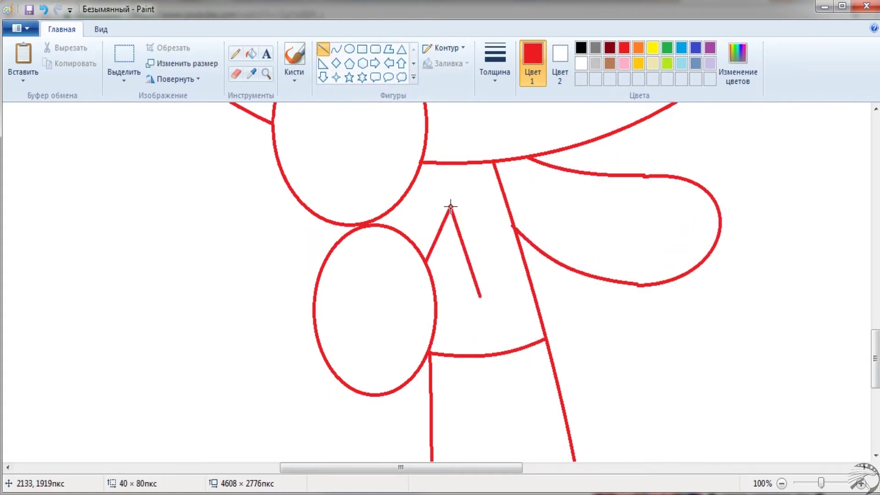
left_click_drag(452, 212, 450, 206)
left_click(336, 48)
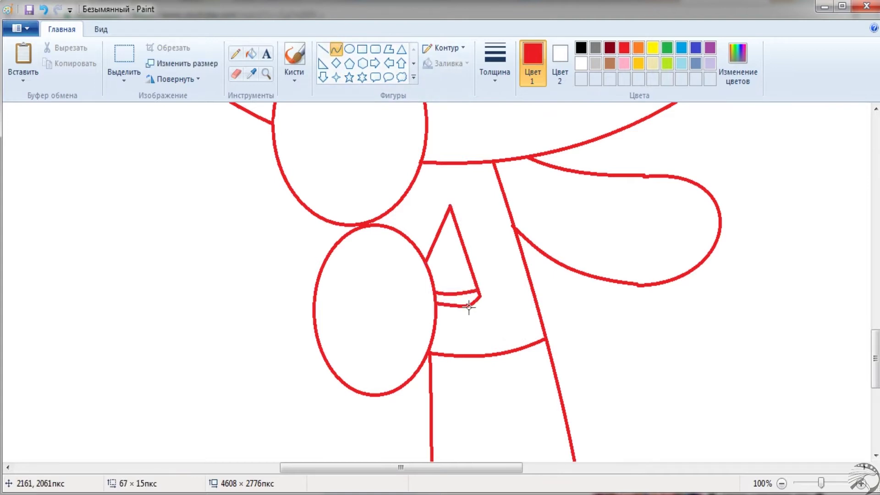
Finish the curved rind at the triangle's base and draw four small seed dots inside the triangle with the Pencil.
left_click(367, 215)
left_click(235, 54)
left_click(653, 308)
scroll(618, 389, "down", 2)
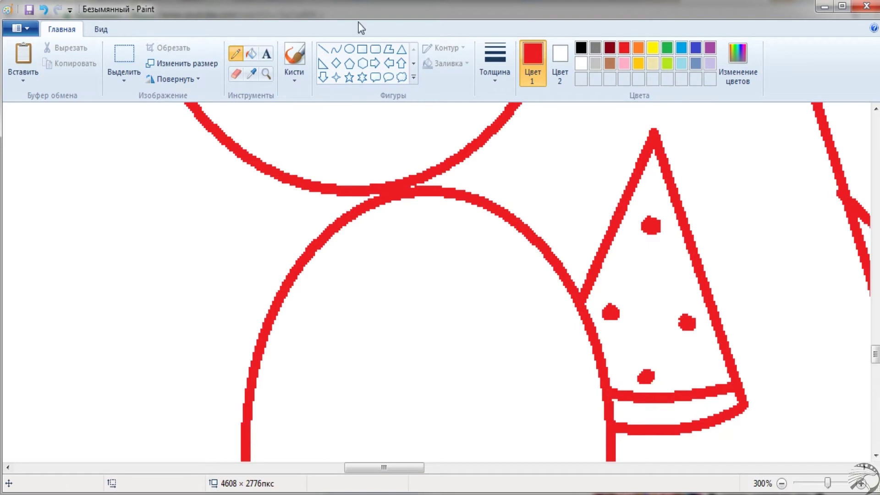
Draw a slightly bent curve, about 228 × 34 px, across the lower part of the body.
left_click(265, 73)
right_click(305, 216)
scroll(305, 216, "down", 2)
left_click(336, 49)
mouse_move(210, 392)
left_mouse_down()
mouse_move(356, 382)
mouse_move(360, 372)
left_mouse_up()
left_click_drag(269, 387, 270, 394)
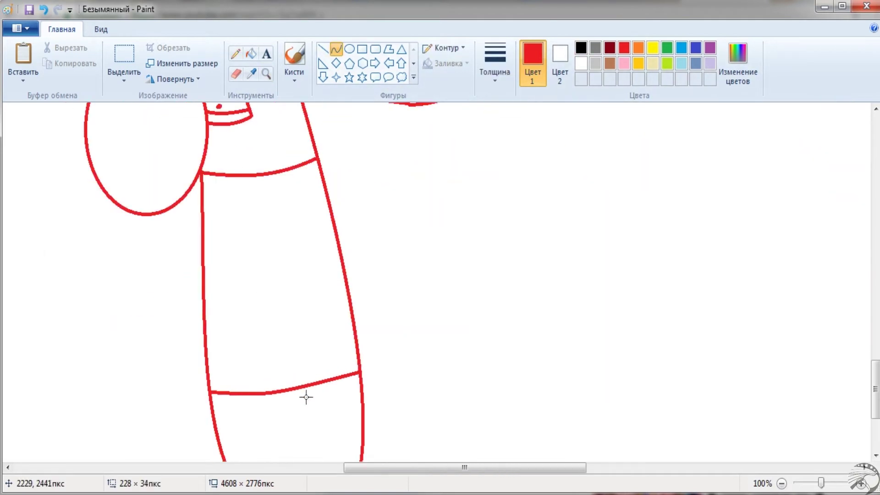
Draw a curve, about 183 × 31 px, across the middle of the lower ellipse.
scroll(205, 239, "up", 2)
scroll(88, 218, "up", 4)
left_click(266, 74)
right_click(247, 173)
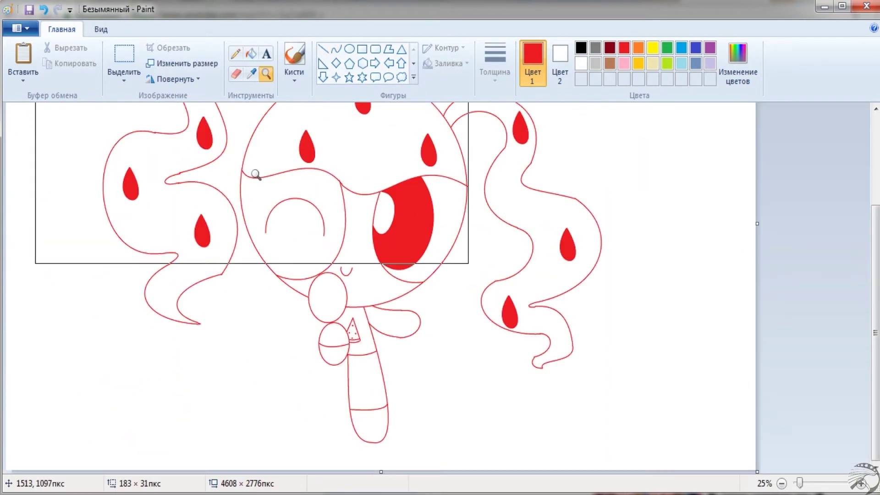
Draw a short sleeve line at the base of the lobe and a curve along the upper ellipse's lower edge.
left_click(330, 253)
left_click(393, 354)
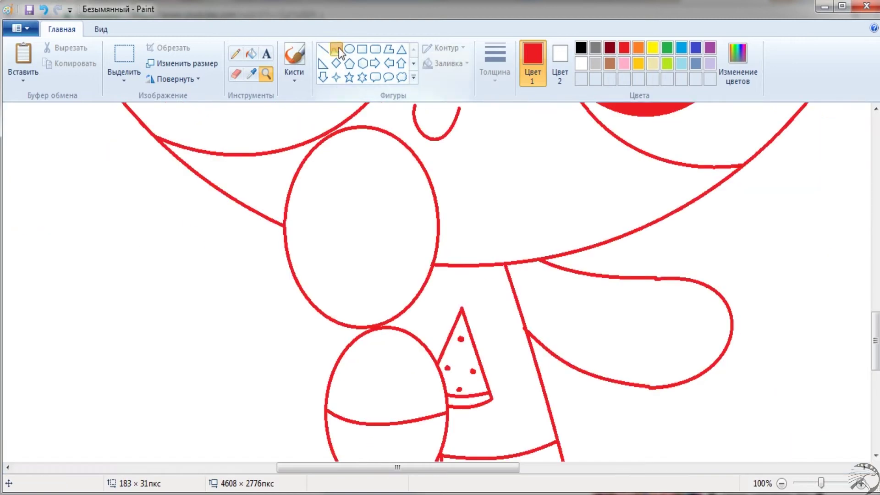
left_click(336, 49)
key("ctrl+z")
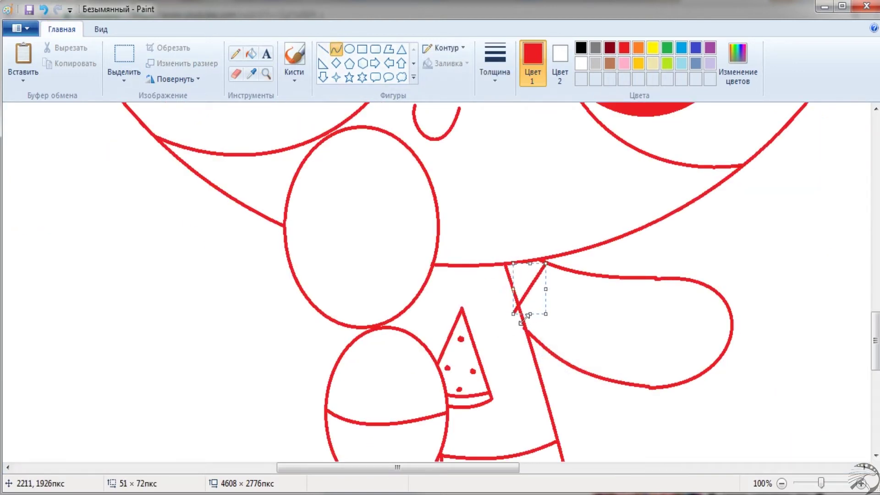
left_click_drag(425, 282, 328, 317)
scroll(364, 240, "up", 5)
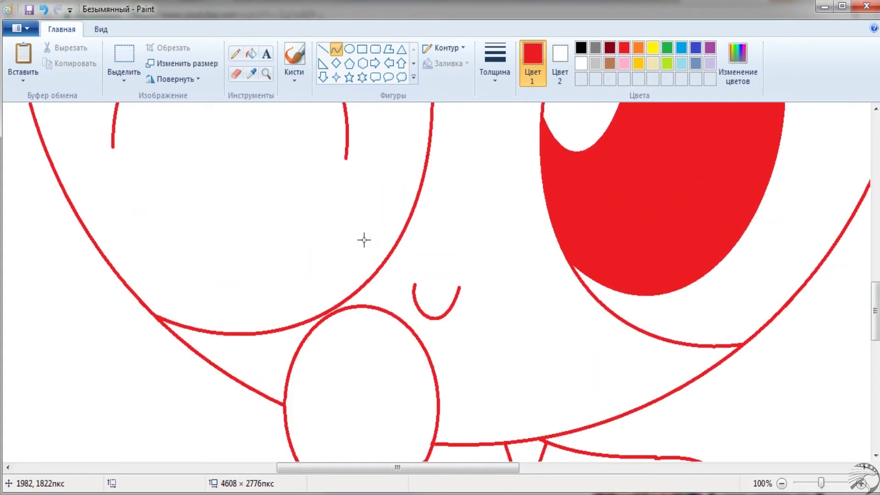
Fill the teardrops on the head and the left hair strand with black.
left_click(266, 74)
right_click(360, 378)
right_click(360, 377)
left_click(360, 377)
left_click(251, 54)
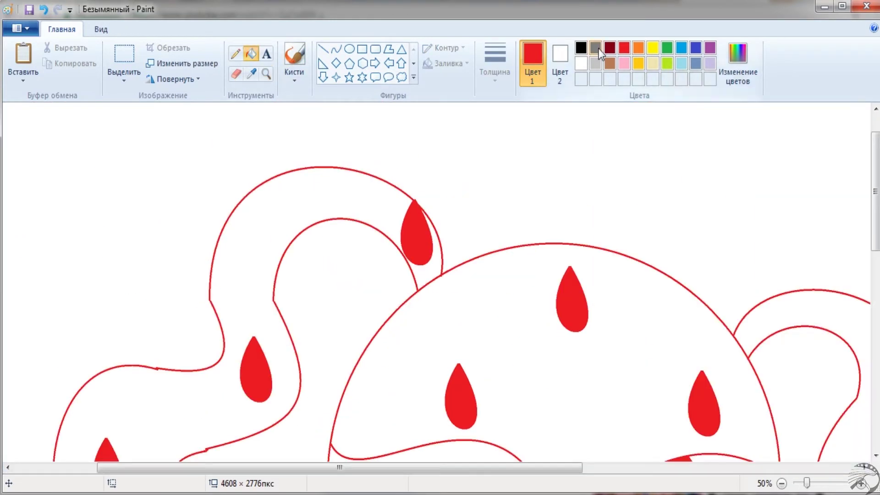
left_click(581, 47)
left_click(572, 298)
left_click(464, 394)
scroll(472, 388, "down", 3)
left_click(108, 123)
left_click(250, 206)
Fill the right strand's teardrops, the small mouth curve and the remaining red line work with black.
left_click_drag(414, 471, 568, 472)
scroll(711, 269, "up", 5)
left_click(691, 184)
left_click(431, 333)
scroll(291, 338, "up", 3)
scroll(291, 338, "down", 10)
left_click(266, 73)
left_click(345, 197)
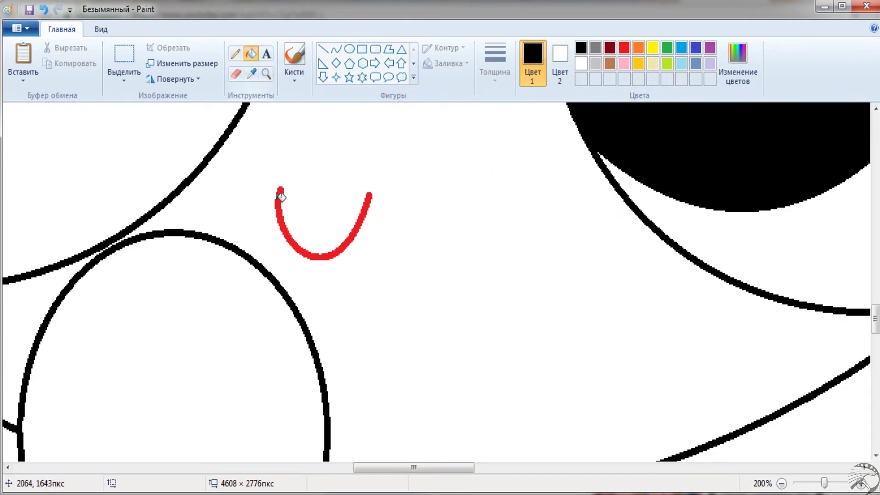
scroll(367, 275, "down", 10)
left_click(372, 298)
Fill the hair and the flesh of the watermelon slice with red.
left_click(266, 74)
right_click(464, 242)
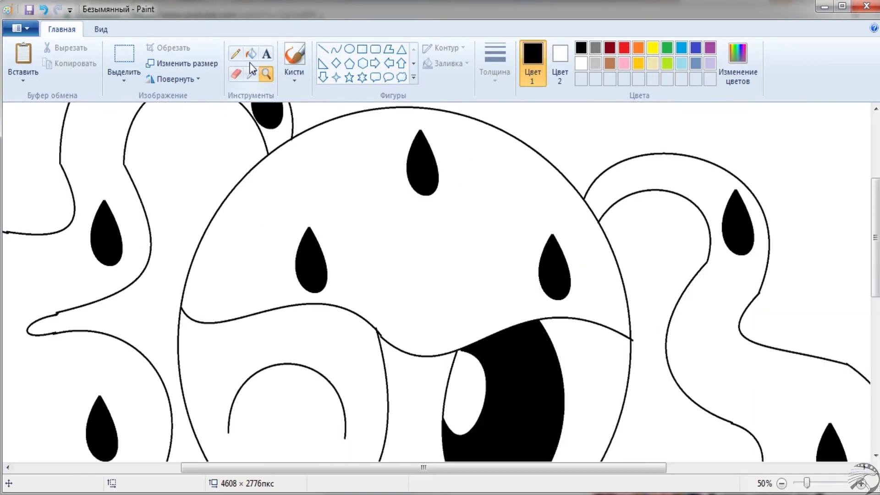
scroll(541, 190, "down", 10)
left_click(402, 271)
Fill the watermelon rind with green and all parts of the shirt, including sleeve and collar pieces, with lime.
left_click(408, 287)
left_click(667, 48)
left_click(667, 64)
left_click(422, 297)
left_click(434, 234)
left_click(364, 245)
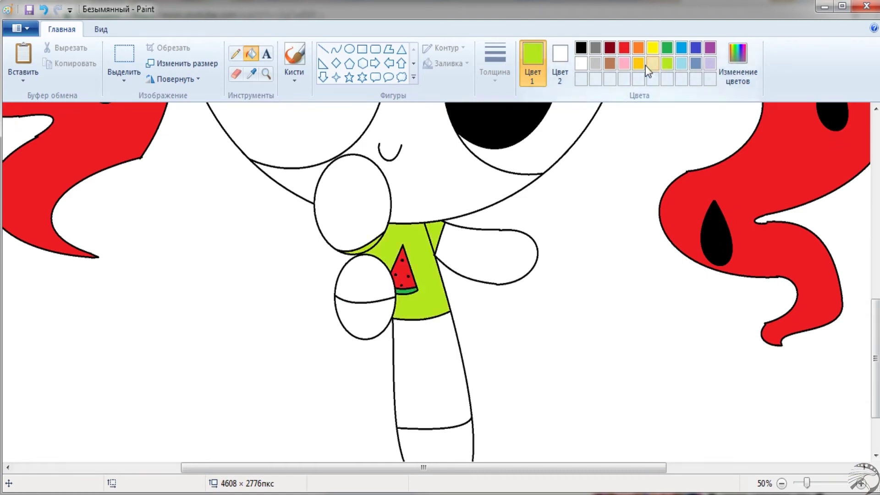
Fill the bottom section of the body and the lower half of the lower ellipse with red.
left_click(624, 48)
left_click(435, 440)
left_click(372, 313)
Draw black seed dots on the red half of the lower ellipse with the Pencil.
left_click(265, 74)
left_click(366, 293)
left_click(235, 53)
left_click(581, 48)
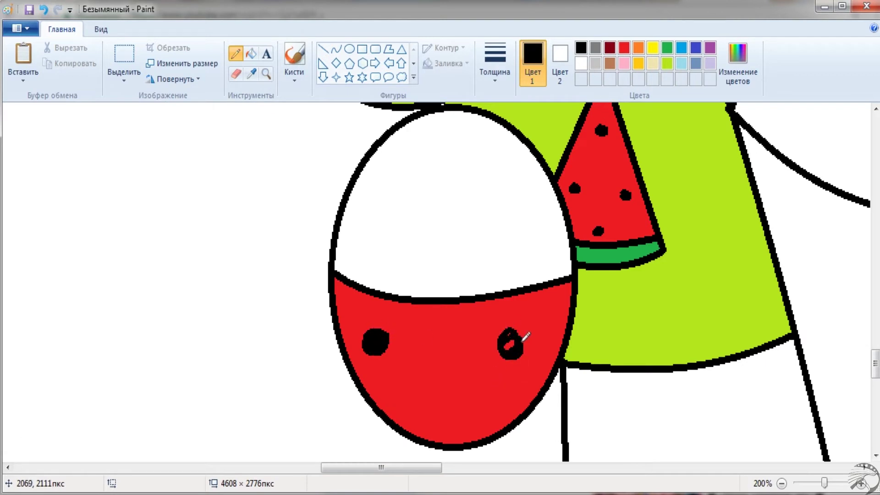
Draw black seed dots on the red bottom section of the body.
scroll(449, 419, "down", 8)
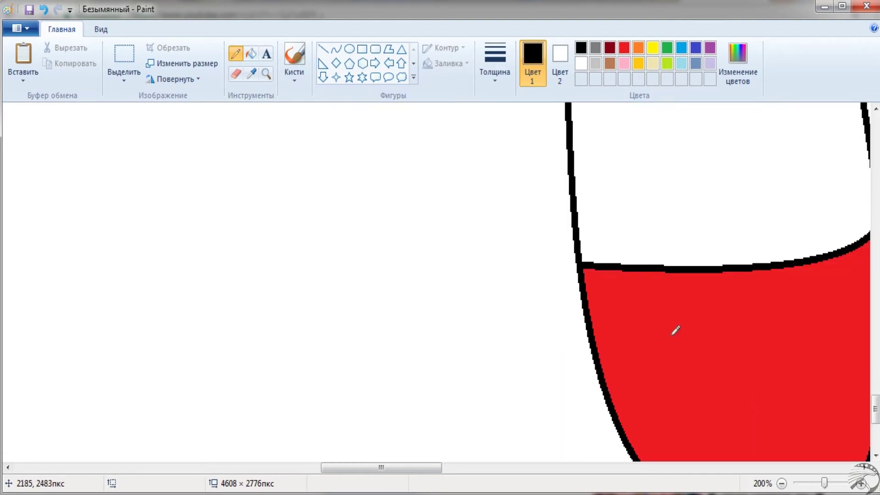
scroll(570, 443, "right", 4)
mouse_move(652, 319)
left_mouse_down()
mouse_move(675, 310)
mouse_move(661, 319)
left_mouse_up()
scroll(595, 271, "down", 4)
Fill the iris of the open eye with lime and the closed eye with light lavender.
left_click(266, 73)
right_click(257, 188)
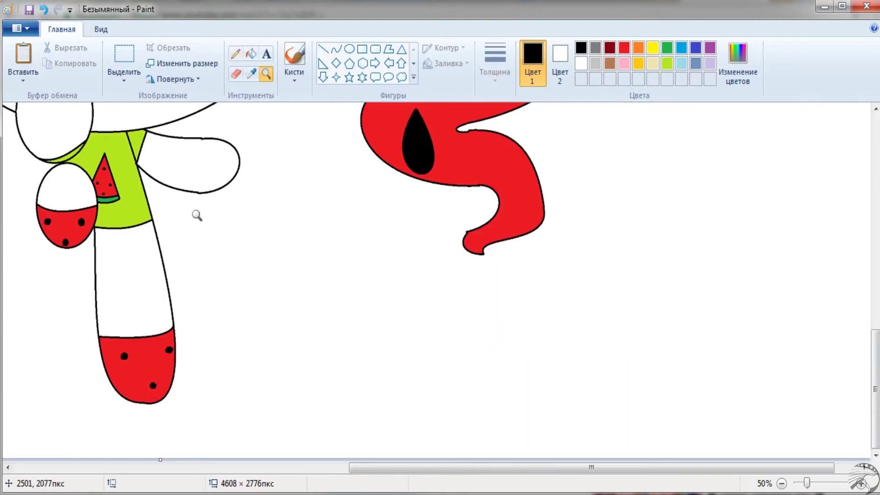
left_click(258, 188)
left_click(697, 182)
left_click(448, 189)
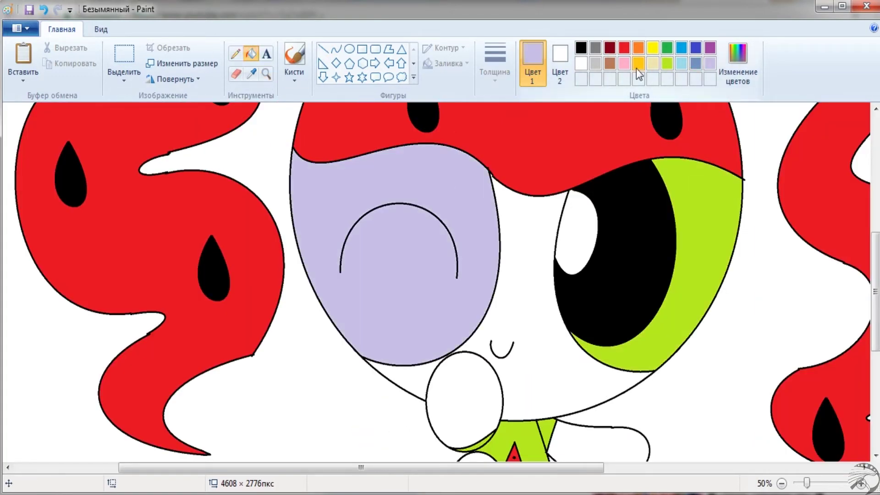
Mix a pale green custom colour and fill the face, the arm shapes and the leg with it.
left_click(737, 62)
left_click(316, 351)
left_click(560, 360)
left_click(440, 389)
scroll(550, 412, "down", 6)
left_click(473, 186)
left_click(536, 266)
Draw parallel black diagonal lines across the pale green section of the leg.
left_click(524, 240)
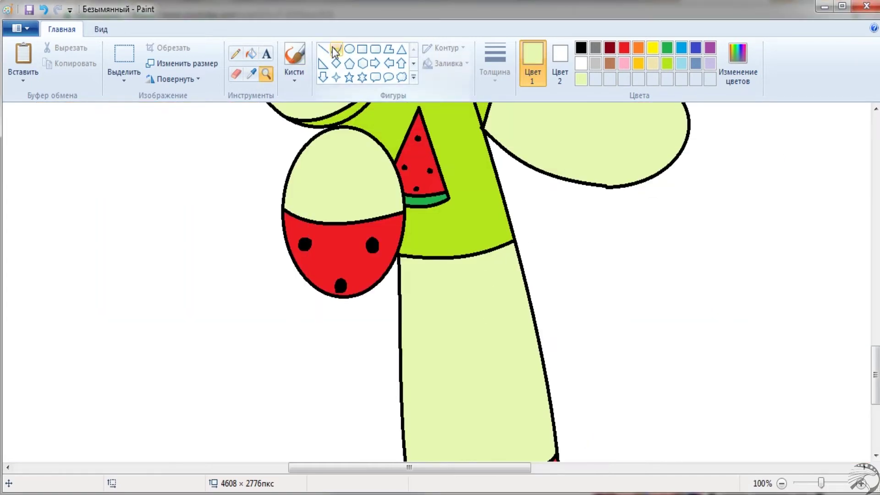
left_click(324, 48)
left_click(581, 48)
left_click_drag(421, 259, 400, 284)
left_click_drag(502, 247, 401, 409)
left_click_drag(464, 301, 471, 300)
scroll(531, 282, "down", 2)
left_click_drag(525, 198, 409, 384)
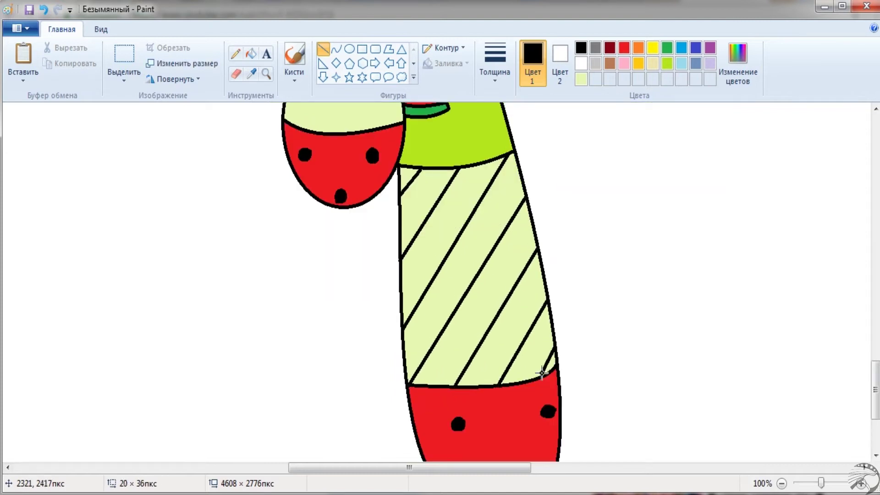
left_click_drag(542, 371, 538, 376)
Draw a crossed diagonal grid on the lower ellipse's pale green half and add the crossing lines on the leg.
scroll(329, 134, "up", 2)
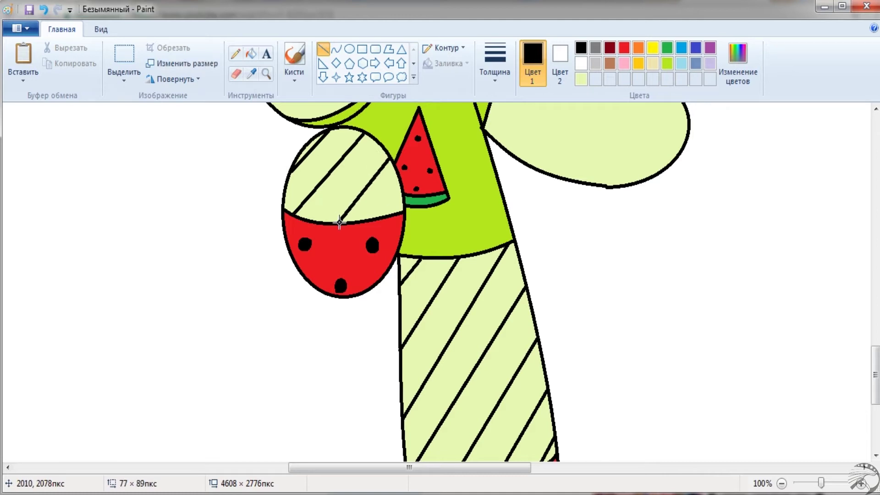
left_click_drag(329, 130, 401, 188)
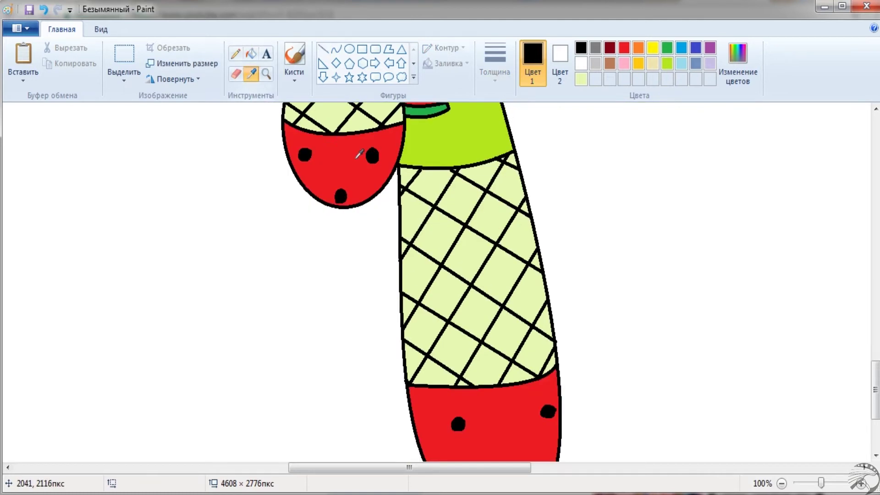
Mix a pale pink custom colour and fill alternate cells in the upper part of the leg's grid with it.
left_click(738, 62)
left_click(310, 350)
left_click(251, 54)
scroll(454, 285, "up", 2)
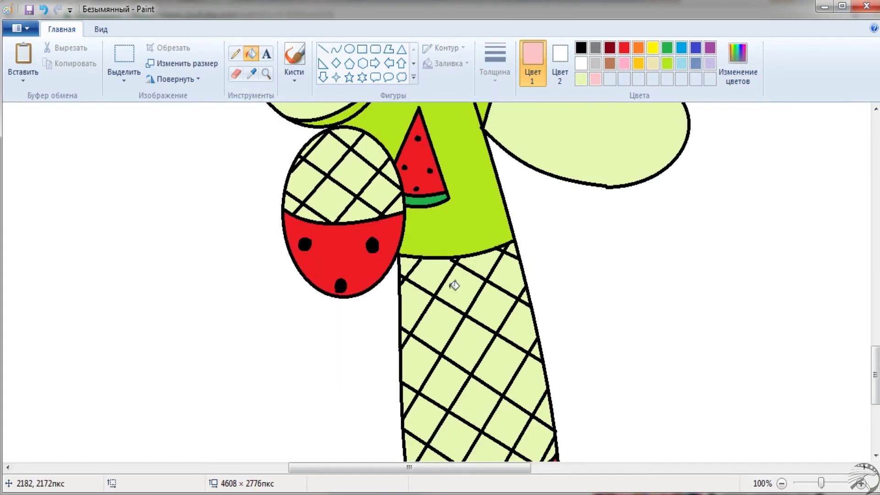
left_click(265, 74)
left_click(465, 301)
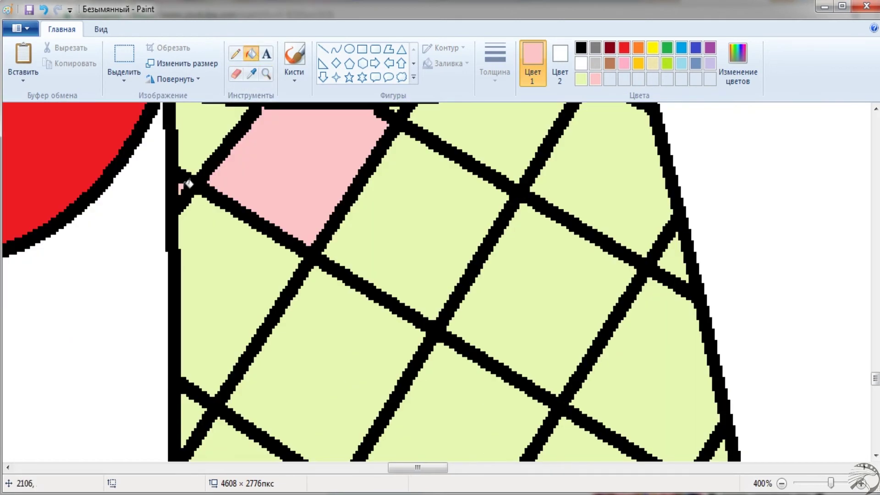
scroll(189, 183, "up", 2)
left_click(493, 216)
left_click(625, 147)
left_click(276, 393)
Fill alternate cells in the lower part of the leg's grid with pale pink.
scroll(338, 324, "down", 3)
left_click(338, 324)
left_click(573, 266)
scroll(755, 293, "down", 3)
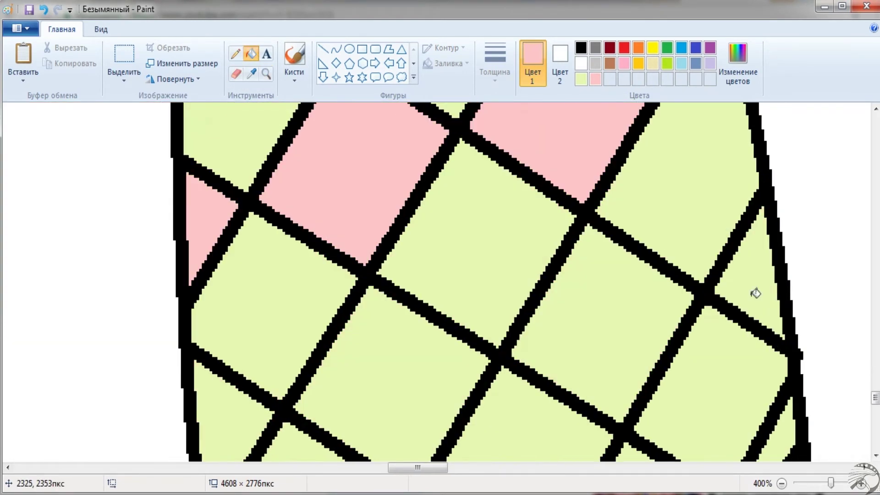
scroll(755, 293, "down", 3)
Fill alternate cells of the lower ellipse's grid with pale pink.
left_click(265, 75)
right_click(212, 202)
left_click(212, 202)
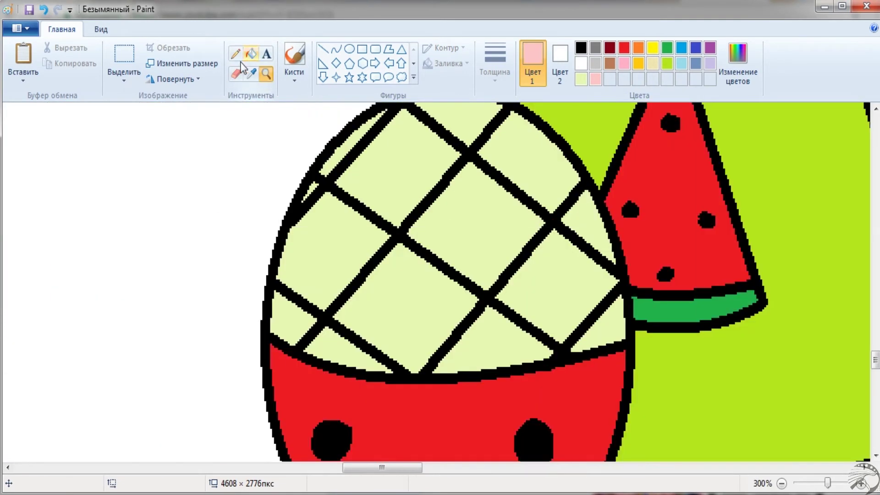
left_click(457, 121)
left_click(476, 225)
left_click(320, 239)
left_click(495, 339)
left_click(349, 348)
scroll(348, 349, "up", 2)
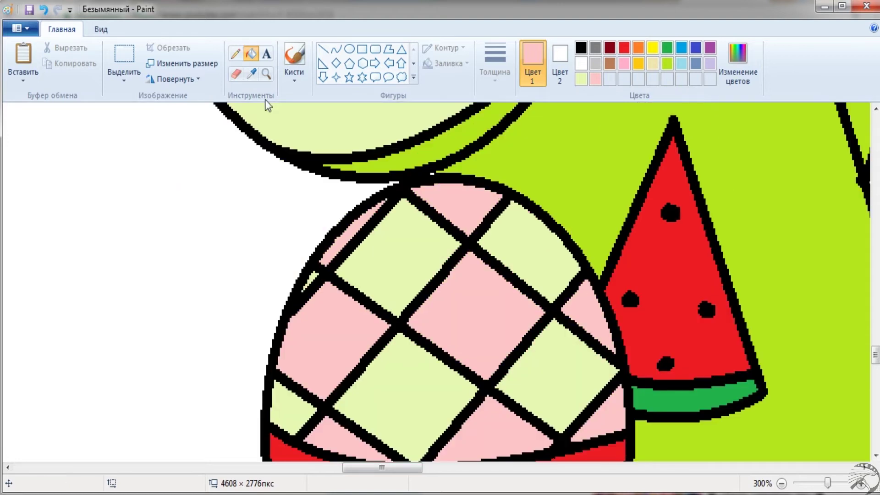
Set red as the first colour and dark red as the second, and draw a shadow edge across the left strand's base with the Eraser.
left_click(265, 75)
right_click(278, 216)
right_click(278, 215)
right_click(253, 295)
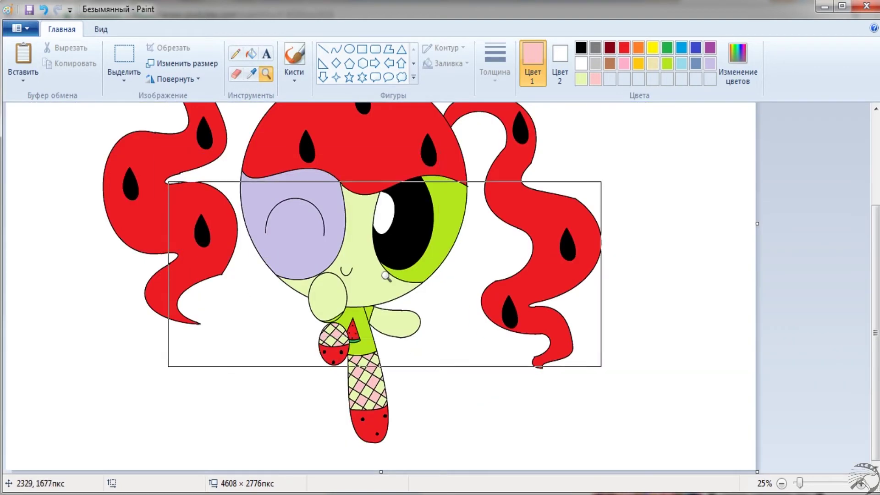
left_click(350, 196)
left_click(624, 47)
left_click(560, 74)
left_click(610, 47)
right_click(108, 234)
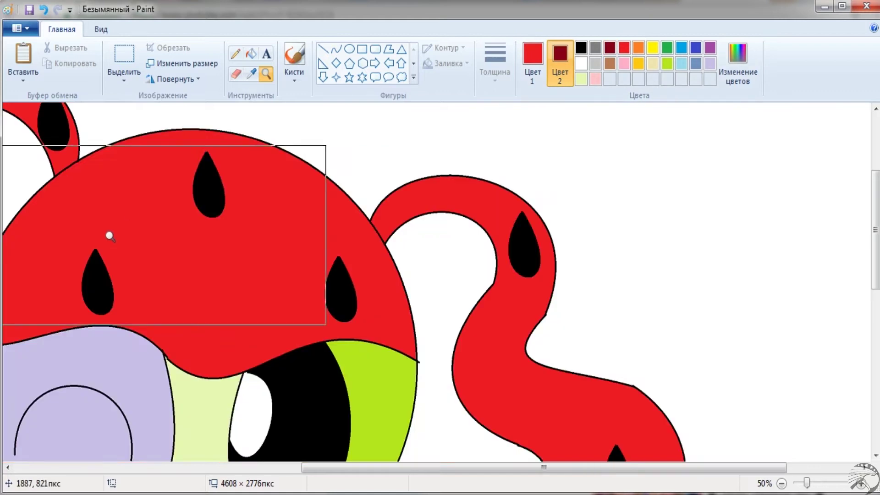
left_click(108, 234)
left_click(235, 74)
Draw a dark red shadow edge across the right strand's base and fill the bases of both strands with dark red.
left_click_drag(427, 470, 521, 471)
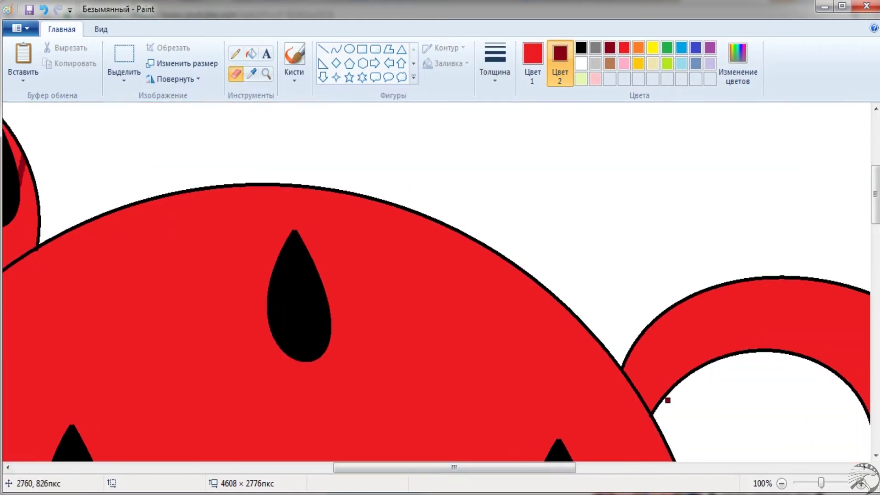
left_click_drag(623, 365, 773, 274)
key("ctrl+z")
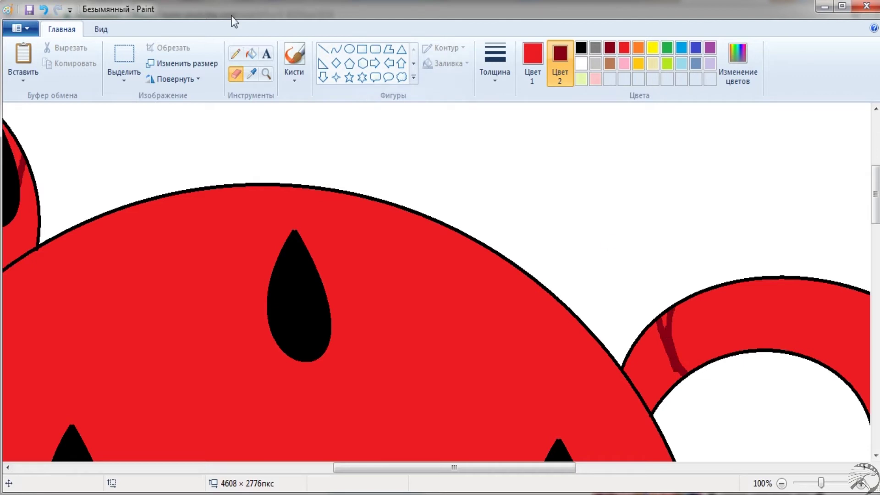
right_click(669, 317)
scroll(617, 403, "left", 5)
right_click(335, 241)
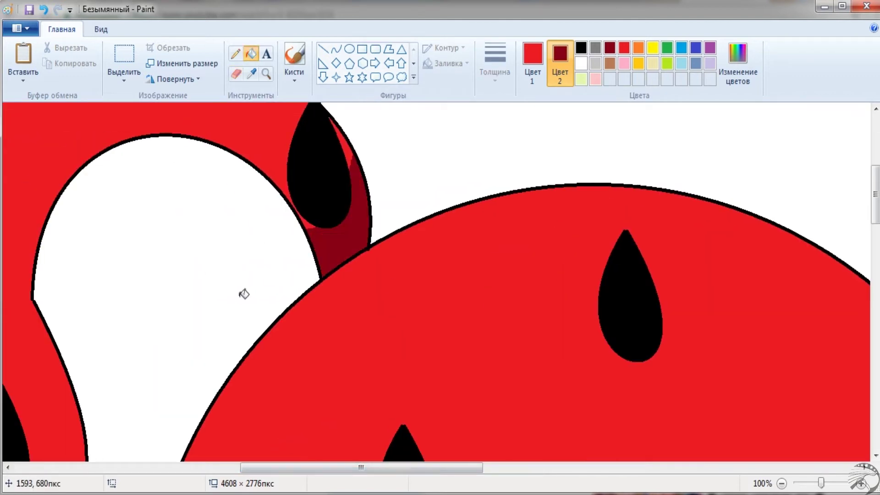
Mix a slightly darker yellow-green as the second colour and shade the face directly below the fringe between the eyes.
left_click(266, 74)
key("ctrl+Page_Down")
scroll(435, 282, "down", 2)
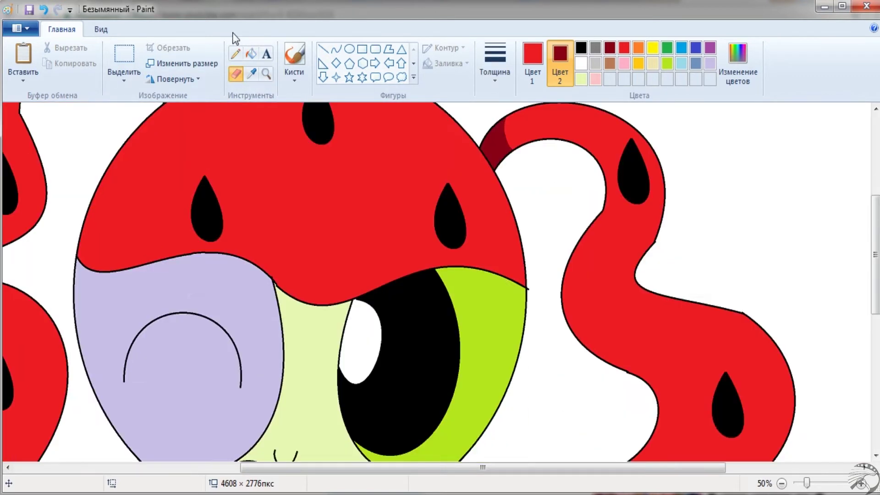
left_click(581, 79)
left_click(738, 64)
left_click(316, 351)
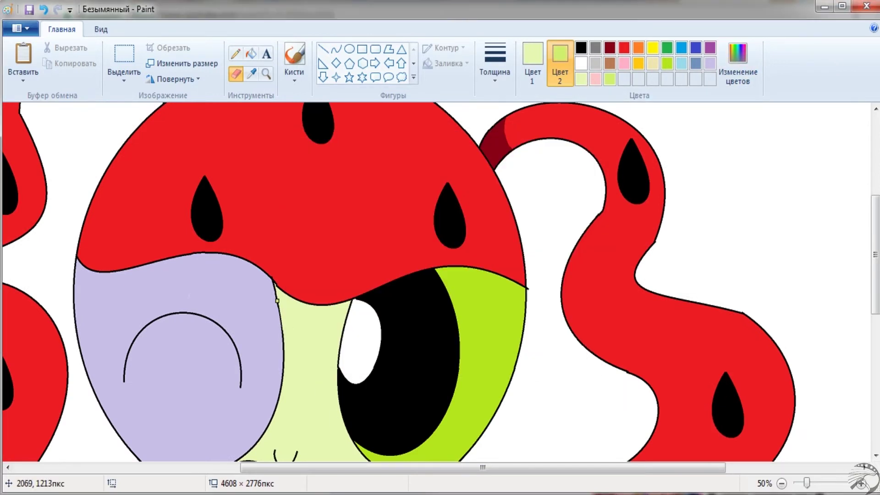
right_click(309, 315)
Set white and light lavender as the two colours and shade the upper part of the open eye's white highlight lavender.
left_click(266, 73)
left_click(357, 316)
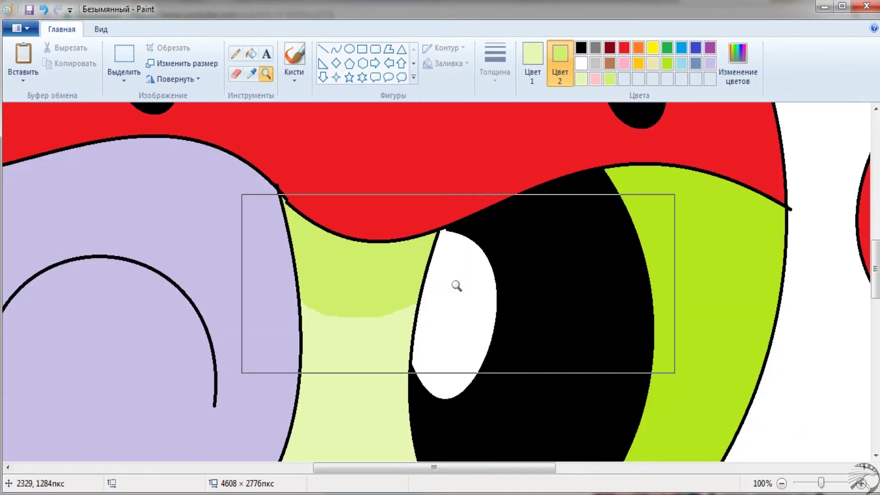
left_click(428, 295)
left_click(582, 62)
left_click(710, 64)
left_click(236, 73)
left_click_drag(376, 318, 528, 266)
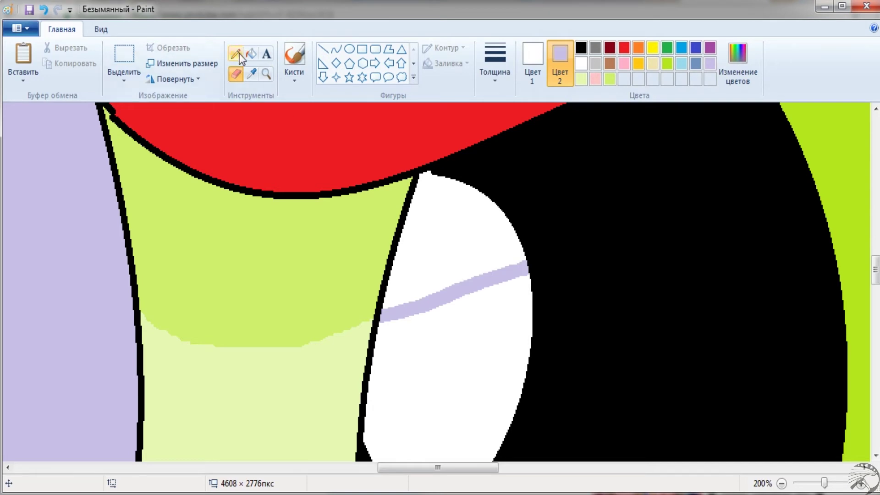
right_click(458, 220)
Mix a dark olive green as the second colour and shade the upper part of the lime iris below the fringe.
left_click(266, 74)
right_click(349, 207)
left_click(667, 63)
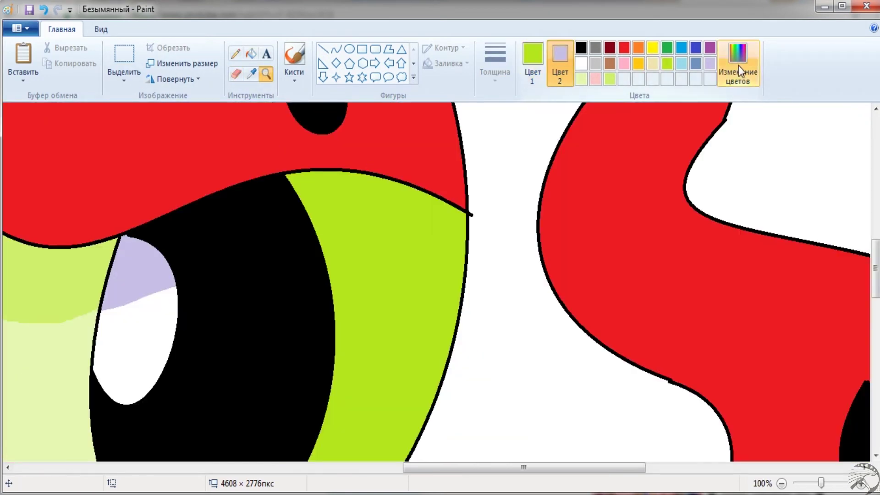
left_click(738, 64)
left_click_drag(578, 220, 579, 257)
left_click(316, 351)
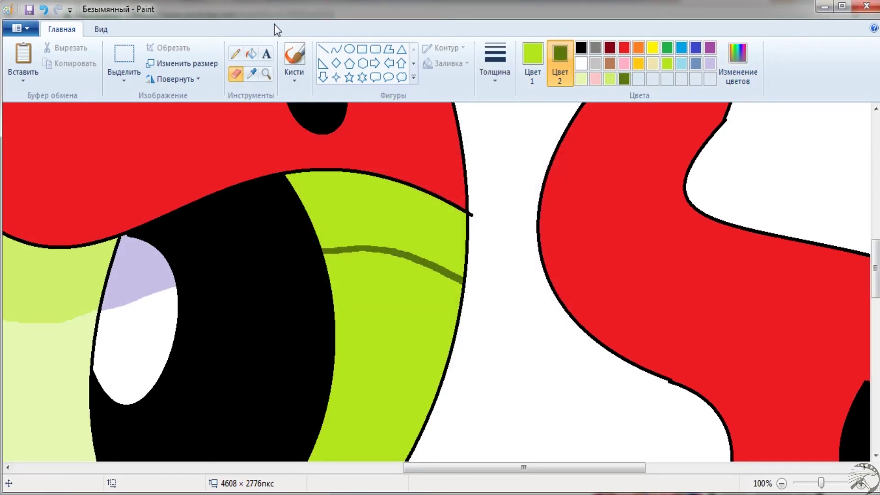
right_click(400, 242)
Pick up the highlight's lavender and mix a darker violet (red 116, green 92, blue 194) as the second colour.
left_click_drag(414, 467, 235, 467)
left_click(251, 73)
left_click(765, 255)
left_click(737, 64)
left_click(580, 138)
left_click(738, 64)
left_click(527, 226)
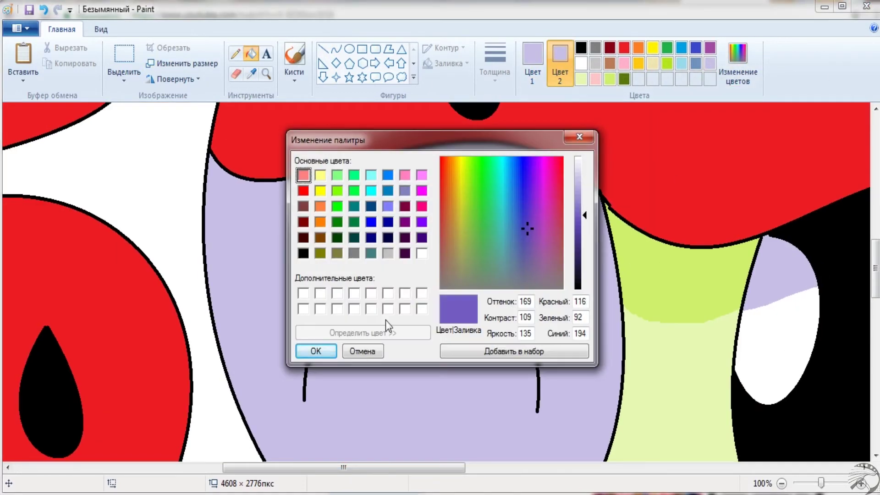
left_click(315, 351)
Draw a wavy violet shadow edge across the closed eyelid and fill the area between it and the fringe violet.
mouse_move(628, 305)
left_mouse_down()
mouse_move(452, 240)
mouse_move(206, 261)
left_mouse_up()
left_click(251, 54)
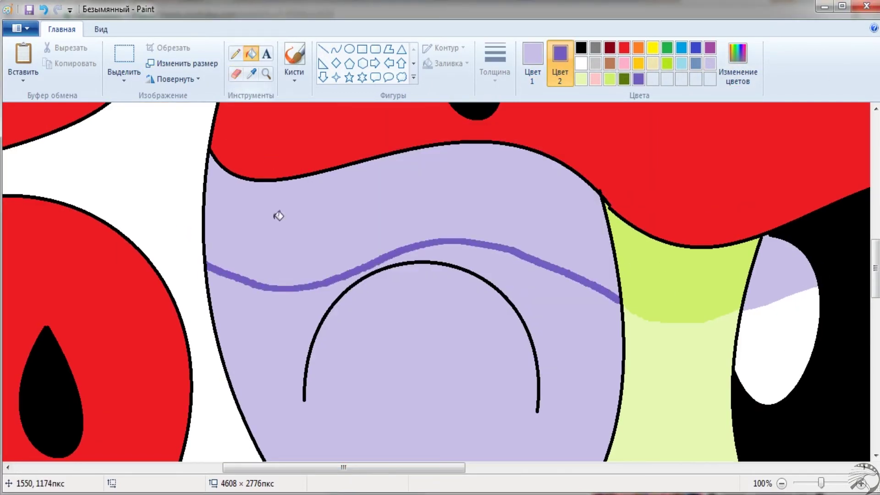
right_click(269, 159)
Set pale and darker yellow-green as the two colours and shade the lower face beside the raised arm.
left_click(266, 74)
right_click(844, 414)
left_click(314, 376)
left_click(532, 60)
left_click(581, 79)
left_click(559, 60)
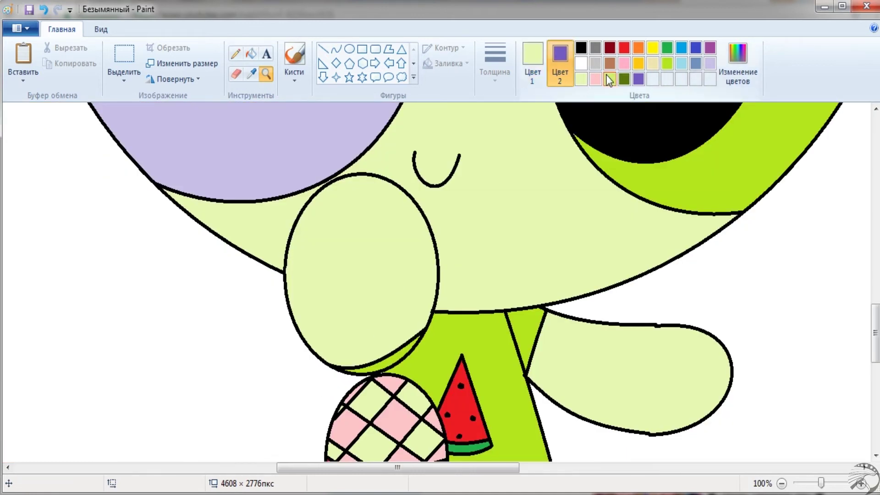
left_click(609, 79)
left_click(303, 137)
right_click(299, 151)
left_click(235, 73)
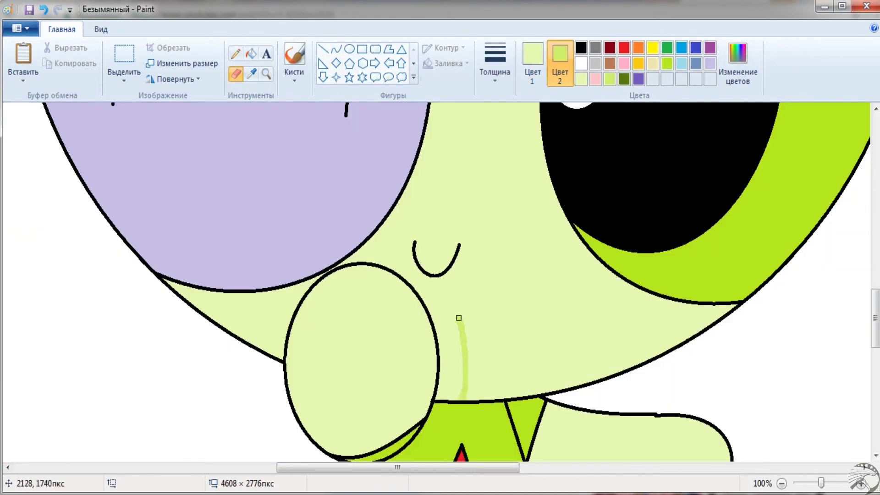
right_click(444, 324)
Set lime and dark olive green as the two colours and shade the shirt alongside the raised arm and the bent leg.
scroll(270, 178, "down", 3)
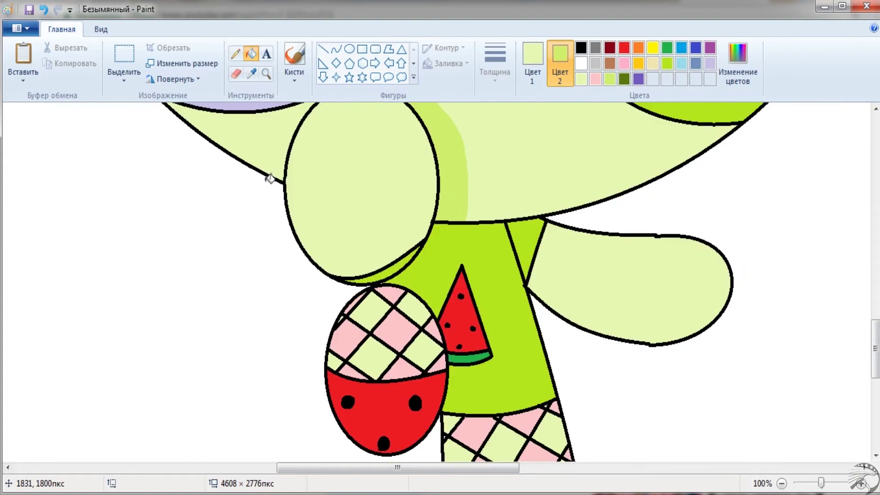
left_click(624, 79)
left_click(533, 59)
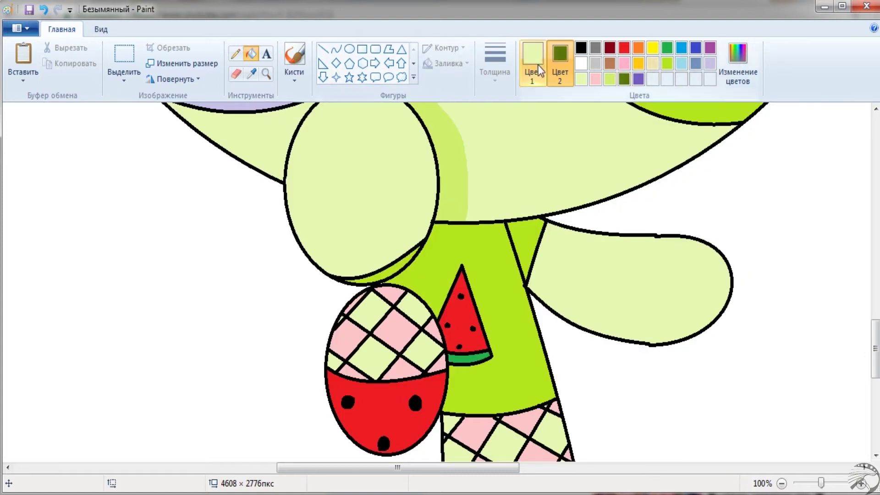
left_click(667, 63)
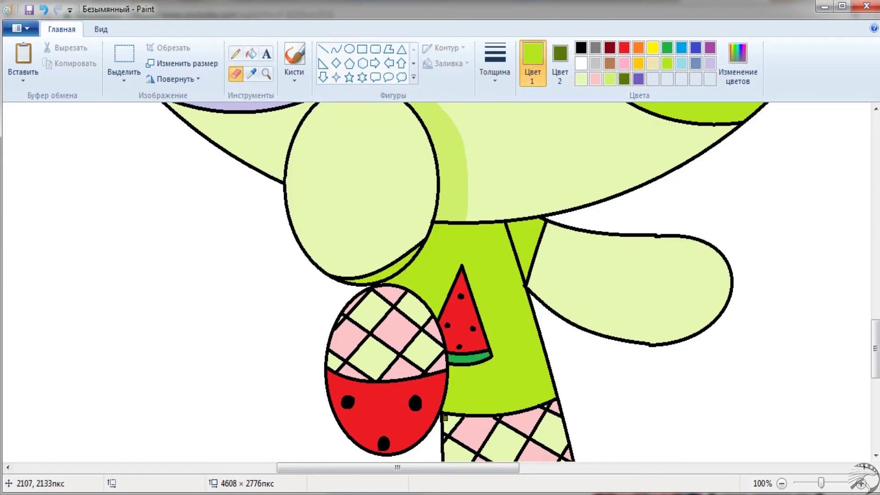
left_click(250, 53)
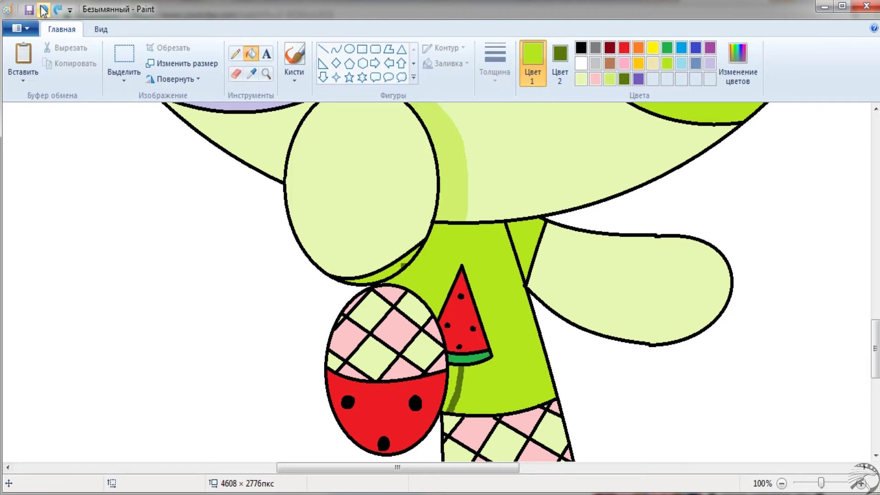
right_click(449, 375)
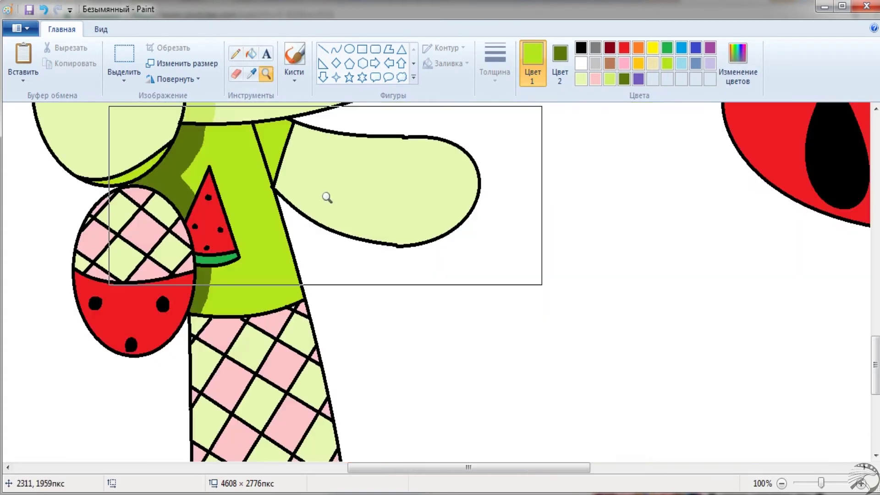
Shade the inner part of the outstretched arm's sleeve dark olive green.
right_click(326, 196)
left_click(354, 417)
left_click(453, 309)
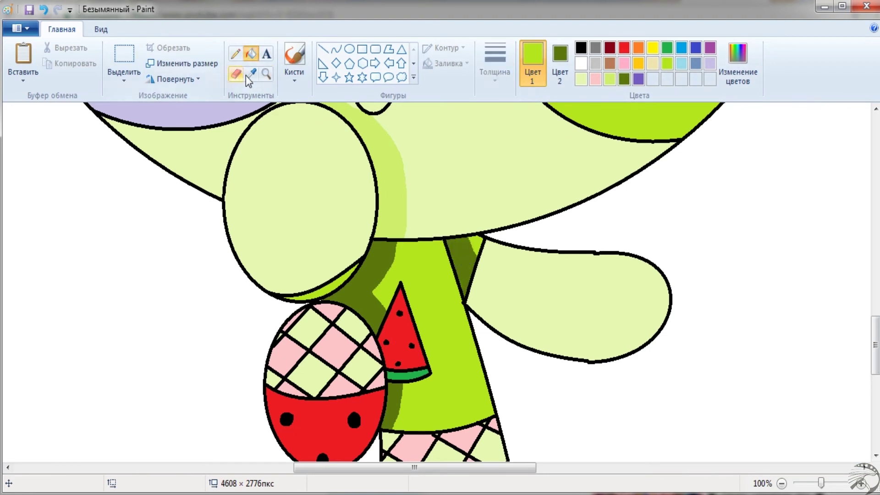
Shade the lower part of the outstretched arm and the green checks just below the shirt hem with the darker yellow-green.
left_click(385, 138)
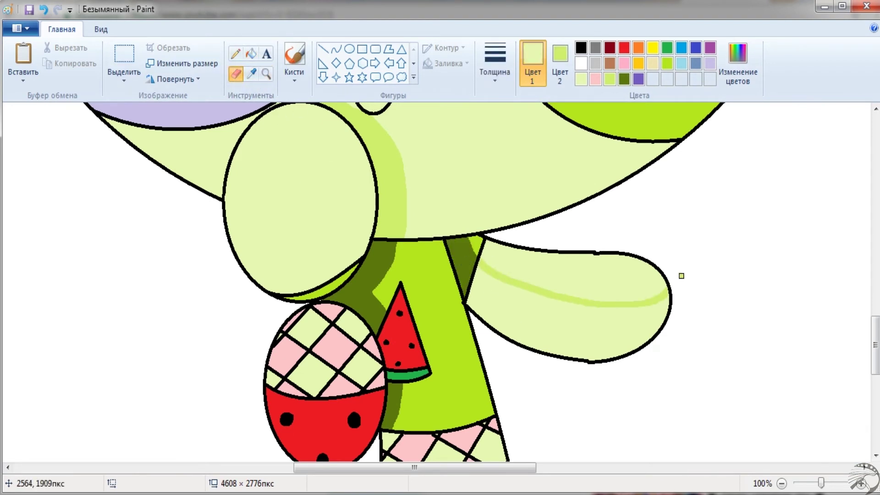
right_click(518, 308)
scroll(358, 223, "down", 3)
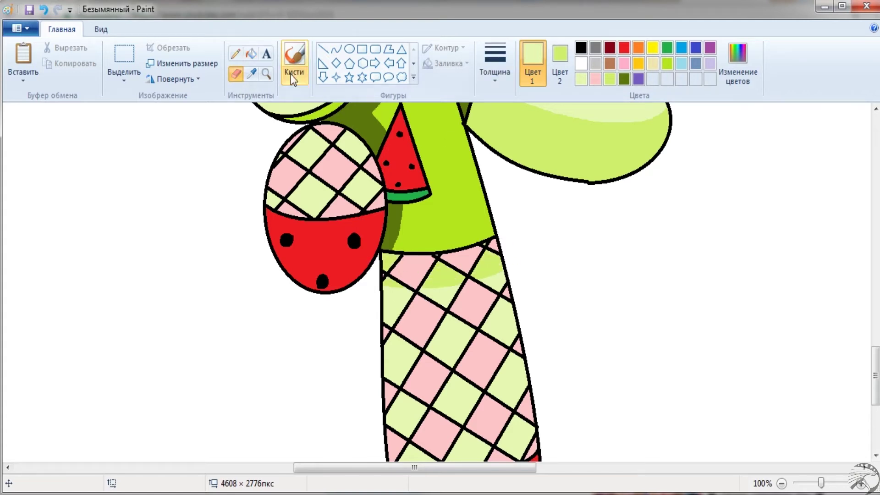
Mix a coral pink (red 245, green 120, blue 126) as the second colour and shade the pink checks just below the shirt hem.
left_click(738, 64)
left_click(584, 198)
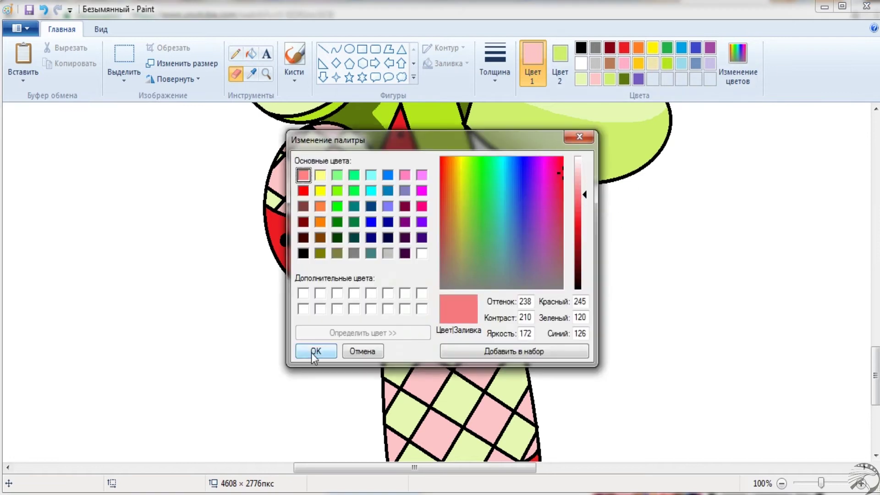
left_click(314, 351)
left_click(555, 73)
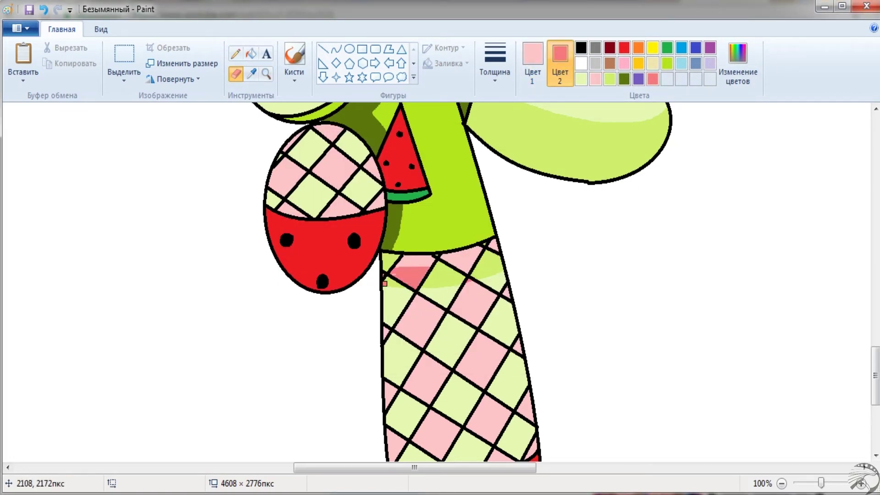
scroll(436, 229, "down", 5)
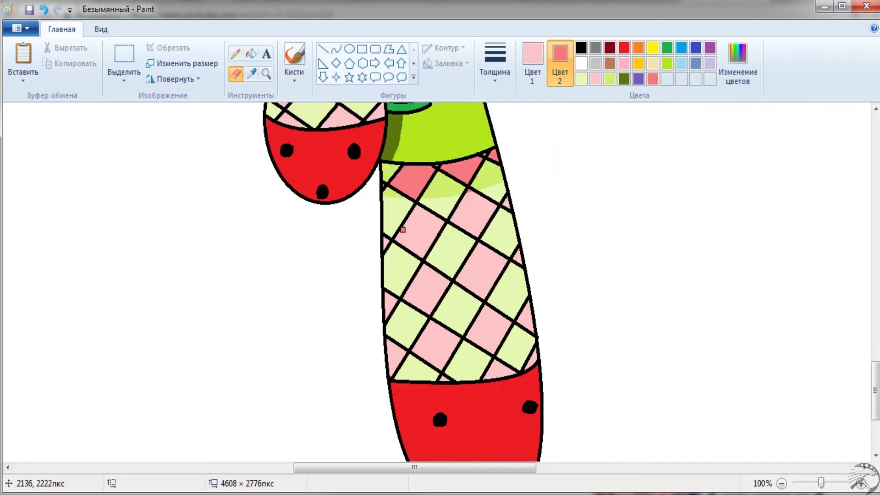
Set red and dark red as the two colours and shade the left side of the straight leg's red foot.
scroll(409, 224, "up", 12)
scroll(324, 193, "down", 6)
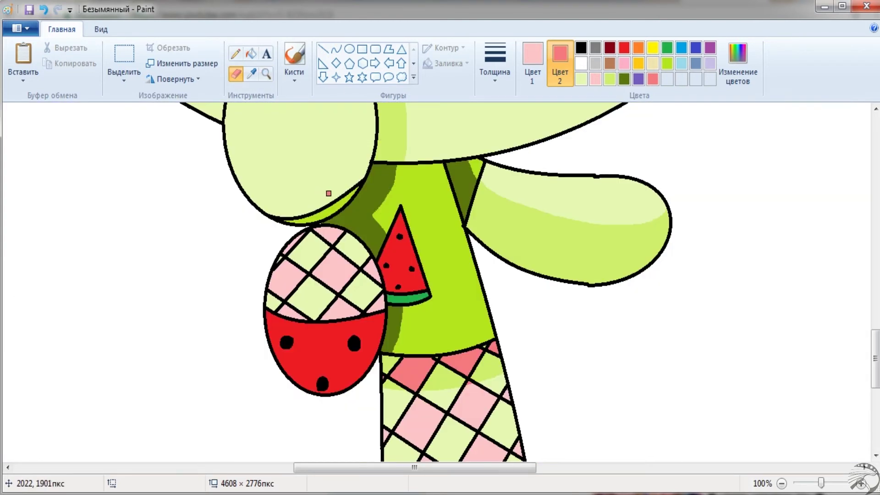
scroll(329, 193, "down", 6)
left_click(533, 64)
left_click(624, 48)
right_click(610, 48)
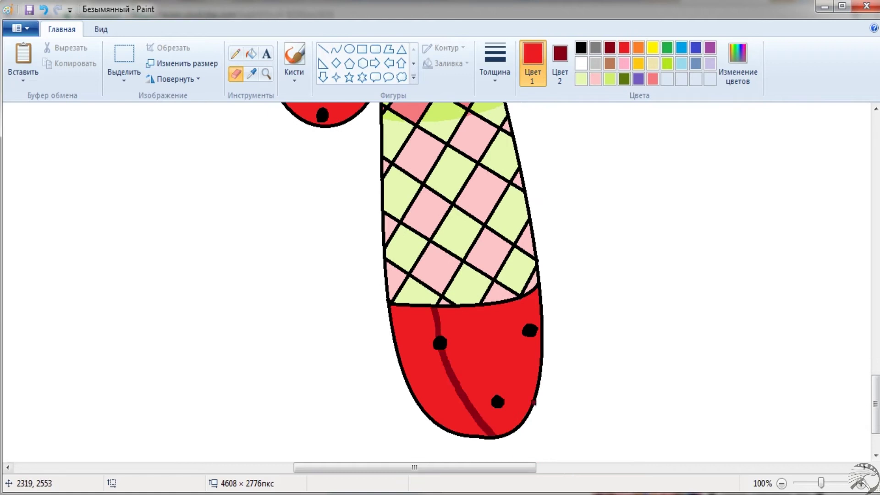
right_click(400, 317)
Pick up the two yellow-green tones and shade the green checks along the left side of the straight leg.
scroll(360, 168, "up", 2)
left_click(251, 73)
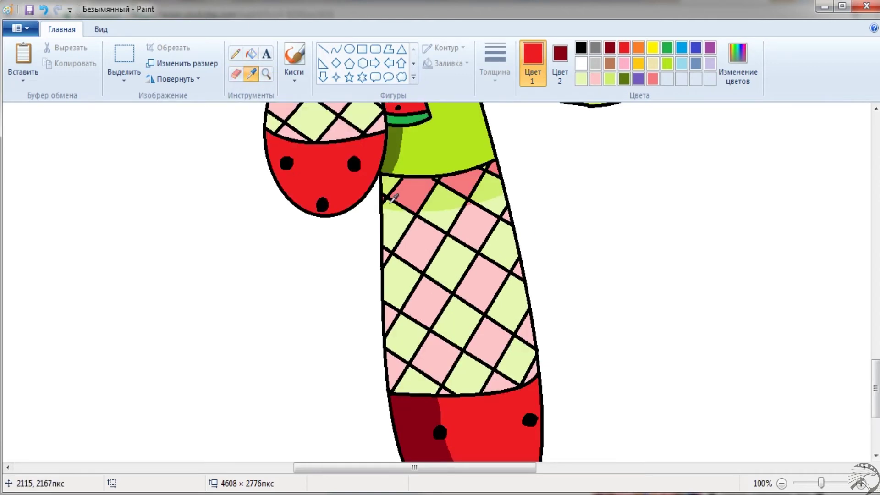
scroll(330, 141, "up", 3)
left_click(236, 73)
scroll(411, 244, "down", 3)
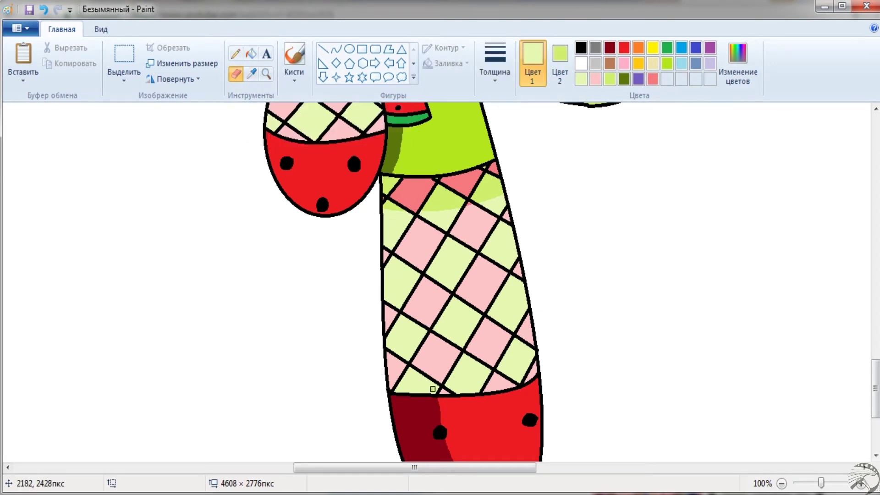
right_click(398, 281)
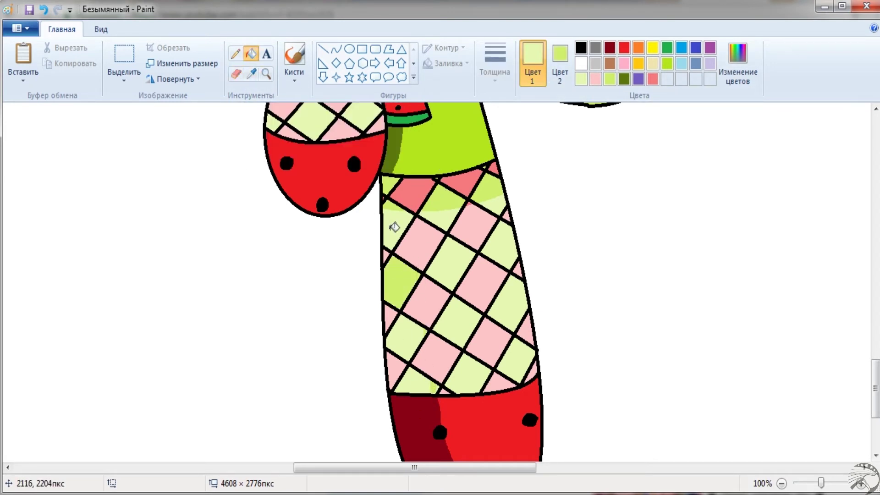
right_click(393, 229)
right_click(403, 337)
right_click(412, 381)
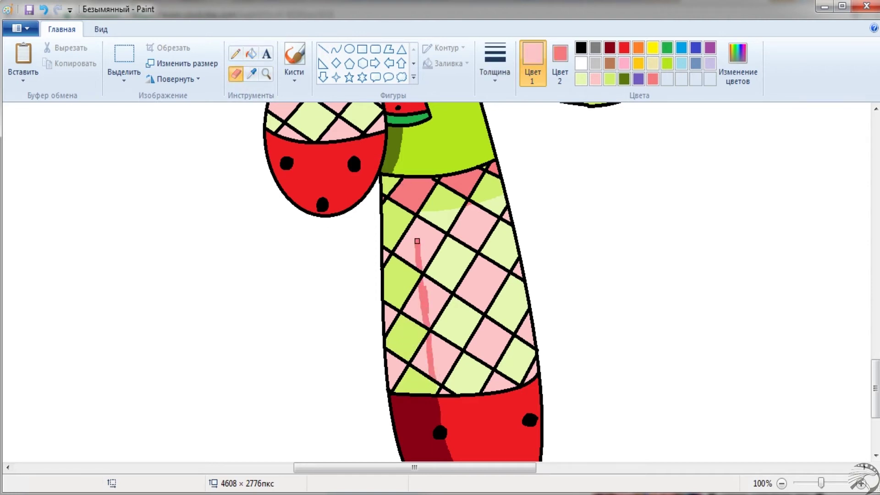
Shade the pink checks along the same side of the leg coral pink and undo the last two changes.
left_click(44, 9)
left_click(44, 9)
Set red and dark red as the two colours and shade the inner edge of the right hair strand's middle bend.
left_click(266, 73)
right_click(647, 342)
scroll(518, 285, "up", 5)
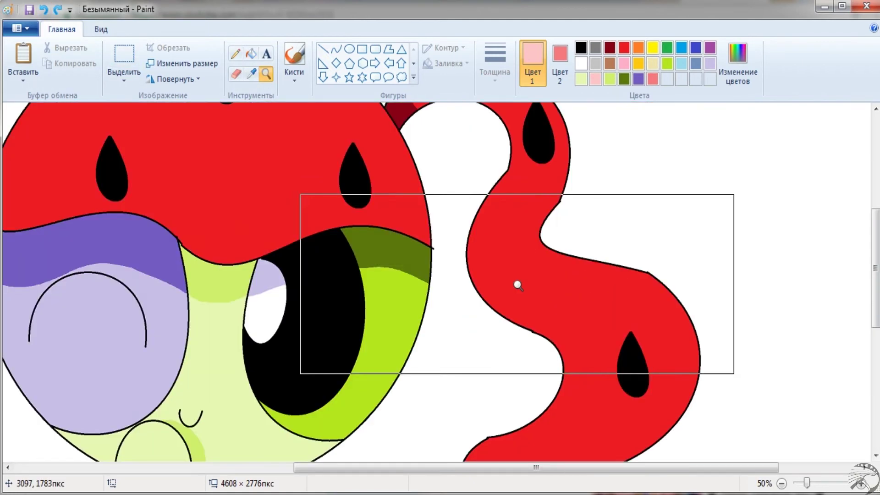
left_click(518, 285)
left_click(559, 58)
left_click(609, 47)
left_click(236, 73)
mouse_move(415, 201)
left_mouse_down()
mouse_move(403, 413)
mouse_move(389, 320)
left_mouse_up()
Shade the head-facing edges of the left hair strand's bends dark red.
left_click(266, 74)
right_click(269, 197)
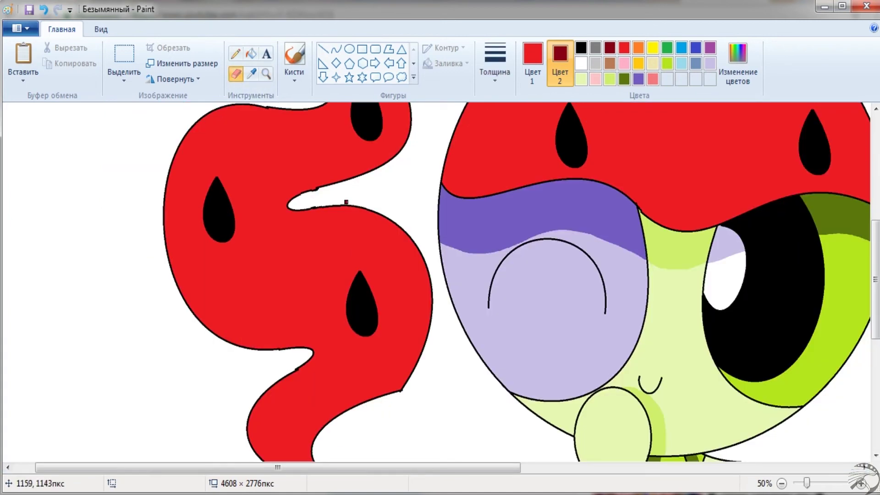
scroll(418, 388, "up", 5)
right_click(415, 404)
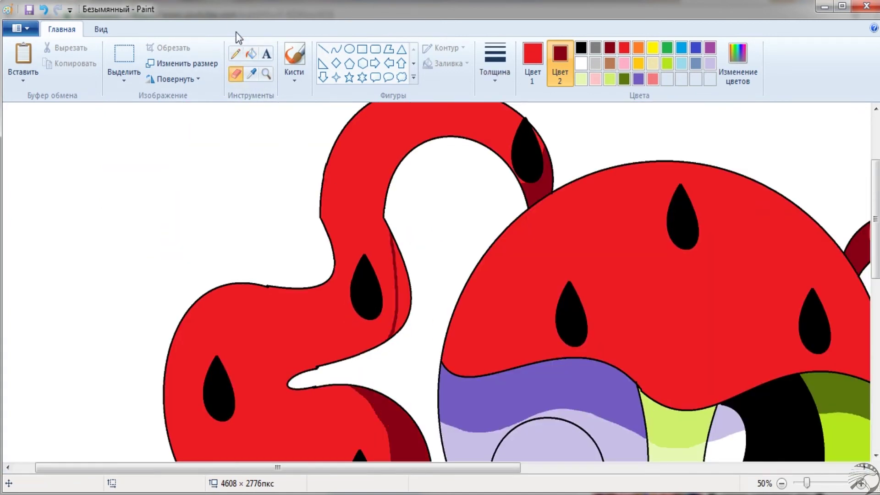
Draw a dark red shadow edge in the right hair strand's lower bend and fill its head-facing side dark red.
left_click(237, 73)
scroll(344, 275, "down", 5)
left_click_drag(448, 467, 634, 468)
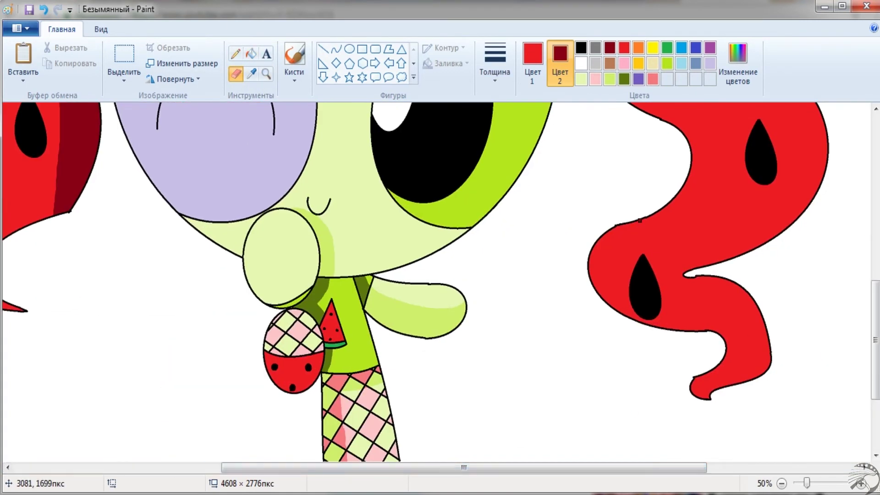
scroll(625, 320, "up", 4)
left_click(251, 53)
scroll(459, 275, "down", 1)
right_click(599, 349)
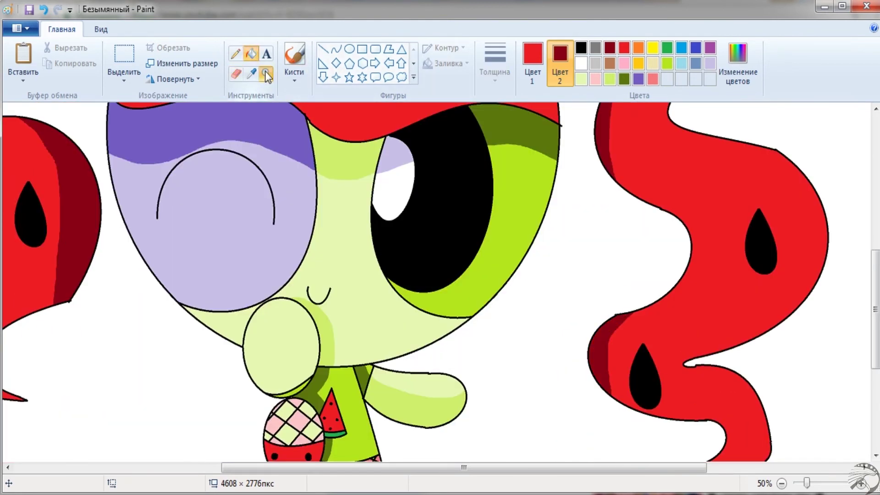
Set brown as the first colour and fill the white part of the open eye's highlight with it.
left_click(533, 65)
left_click(610, 63)
left_click(392, 188)
scroll(275, 183, "down", 1)
Select the whole drawing, copy it and delete it from the canvas.
left_click(124, 79)
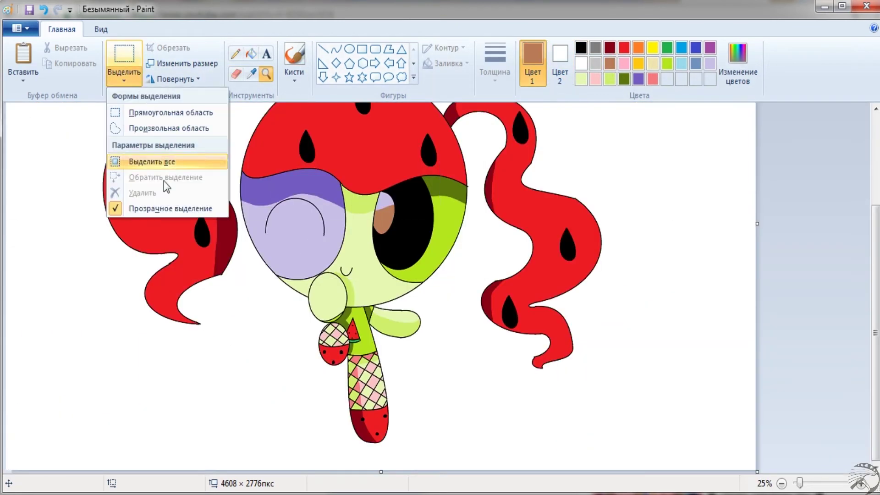
left_click(167, 180)
right_click(231, 224)
left_click(293, 273)
key("Delete")
Fill the entire empty canvas with the pale yellow-green.
left_click(266, 73)
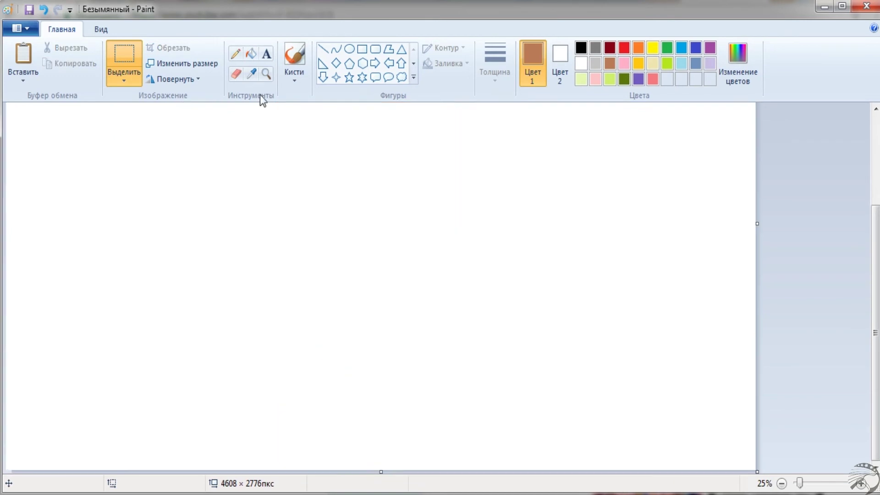
right_click(252, 213)
left_click(251, 54)
left_click(581, 79)
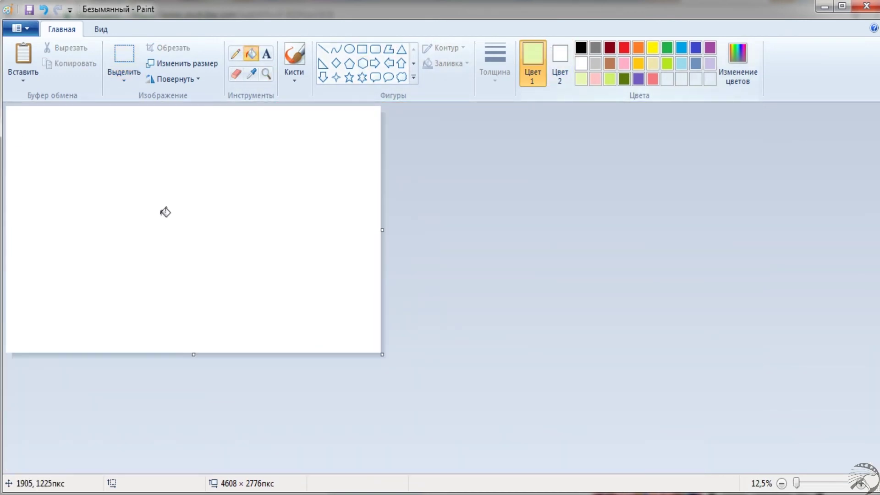
left_click(164, 210)
Draw two tall pink rectangles over the full canvas height, the right one about 1113 px wide, and fill both pink.
left_click(362, 49)
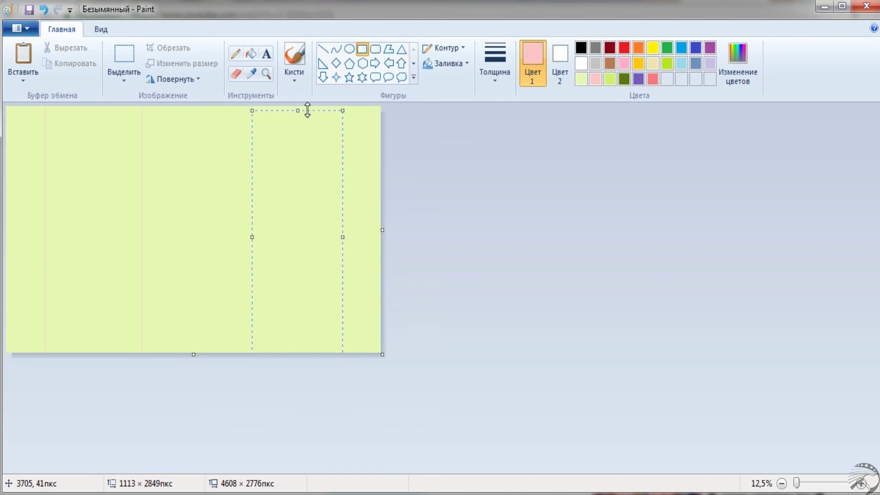
left_click(298, 230)
left_click(94, 229)
Draw a long red slanting line from the upper middle of the canvas to the left stripe as a wedge's first side.
left_click(323, 49)
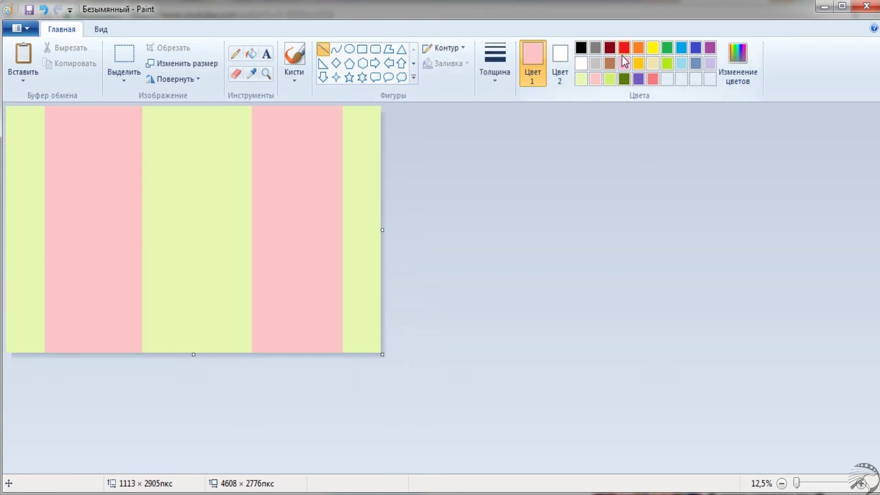
left_click(624, 48)
left_click_drag(200, 123, 114, 278)
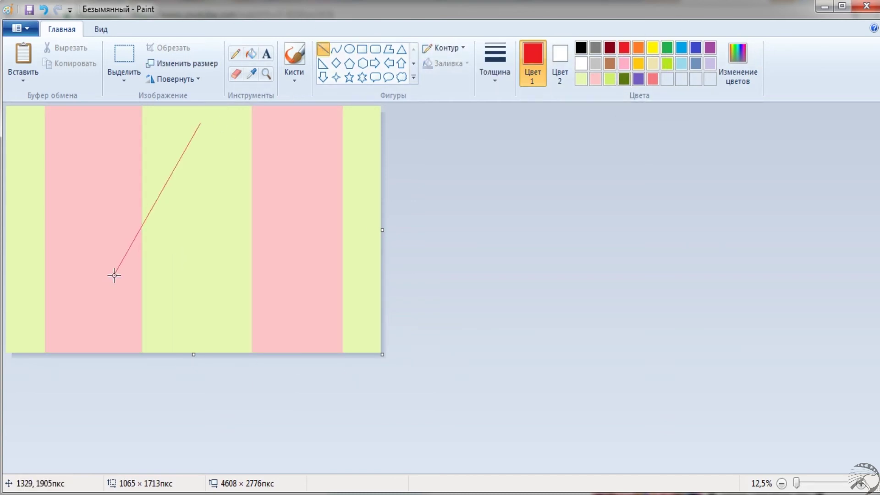
scroll(330, 186, "up", 1)
scroll(330, 187, "up", 3)
key("ctrl+z")
Complete the red wedge outline with a second side from the apex and a downward-curved base about 1993 px wide.
scroll(192, 177, "down", 3)
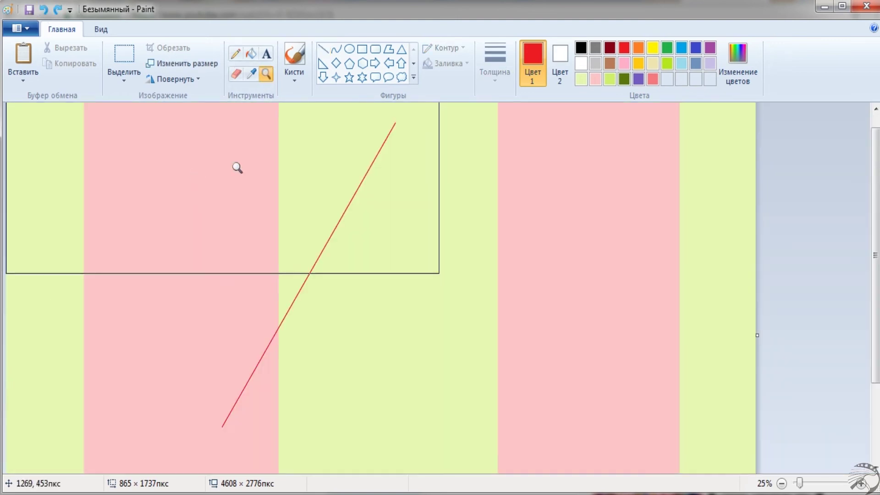
left_click_drag(541, 422, 547, 430)
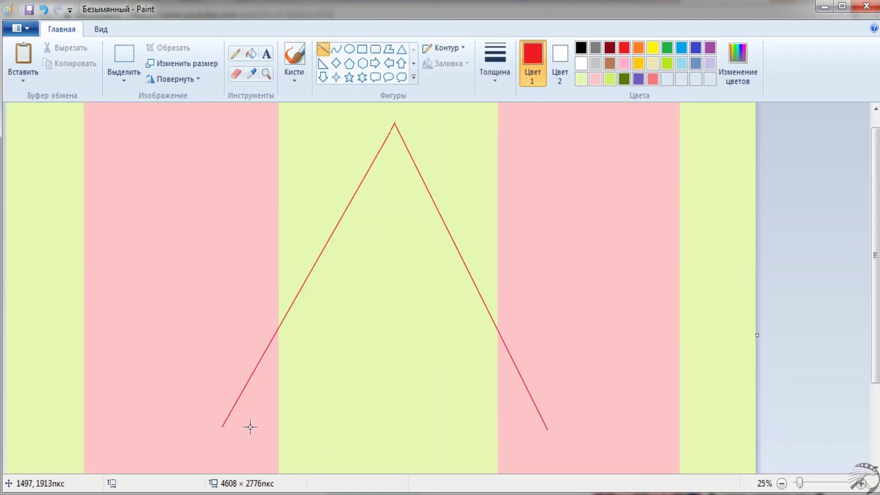
left_click_drag(394, 429, 463, 477)
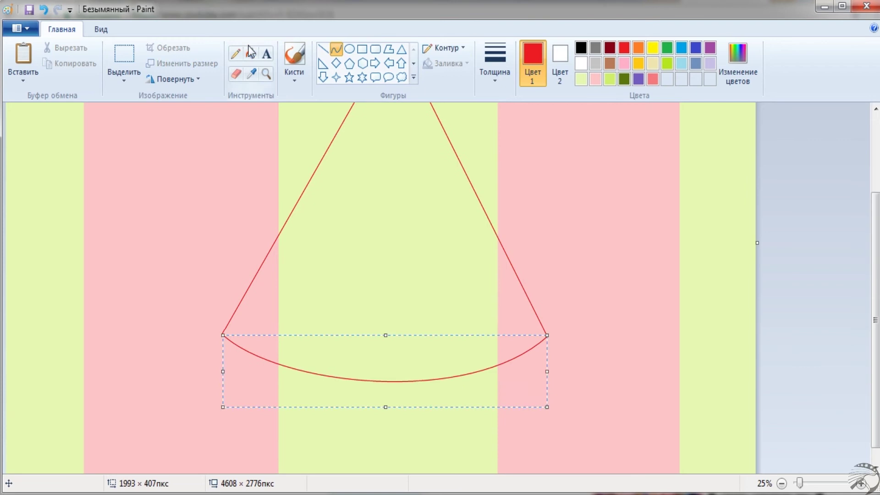
Fill the wedge's two corner sections over the pink stripes with red.
left_click(251, 54)
left_click(267, 264)
left_click(518, 298)
Mark the points where the wedge's two slanting sides cross the stripe edges with short lime-green pencil strokes.
left_click(265, 73)
left_click(284, 233)
left_click(667, 63)
left_click(235, 54)
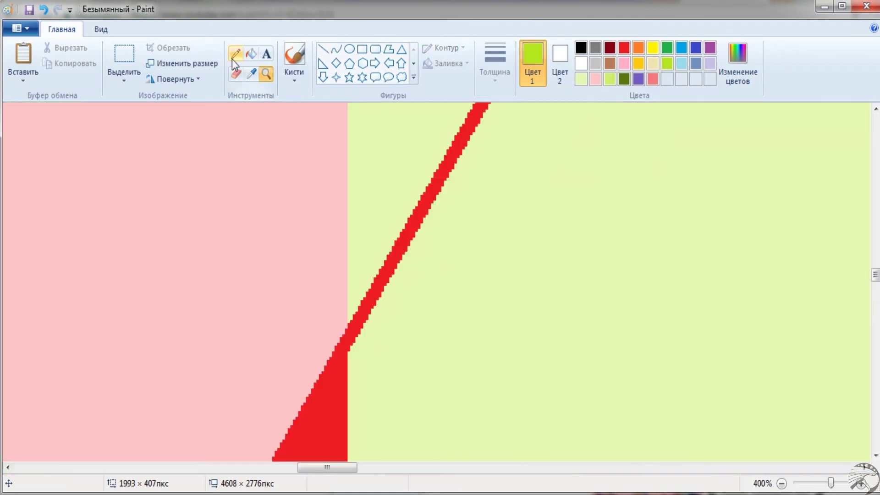
left_click(266, 73)
right_click(295, 324)
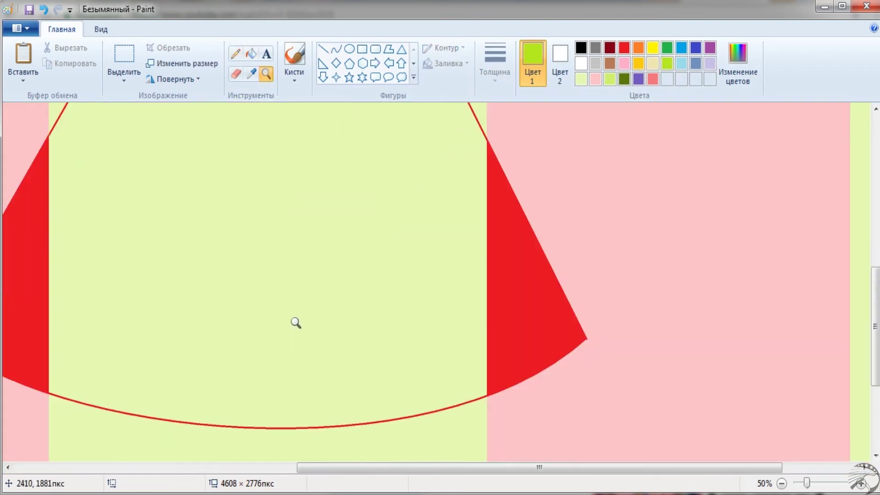
left_click(486, 110)
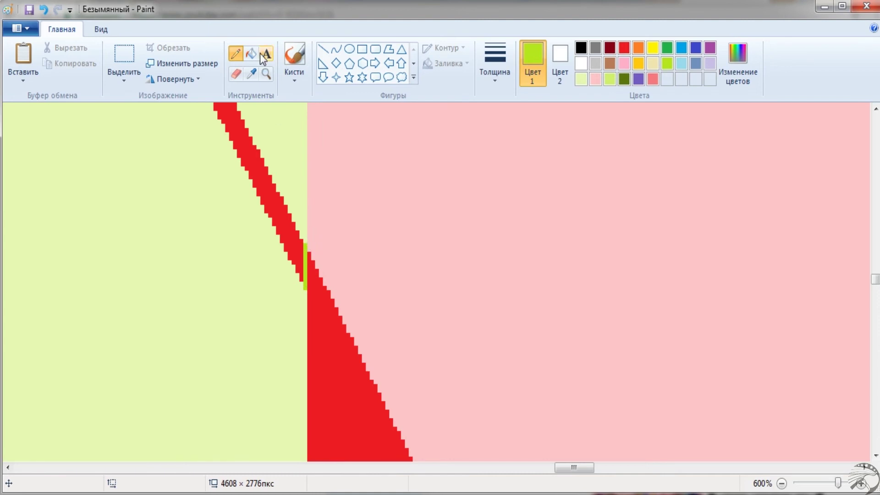
Mark the two points where the wedge's curved base crosses the stripe edges with short lime-green pencil strokes.
left_click(266, 73)
right_click(64, 365)
left_click(65, 366)
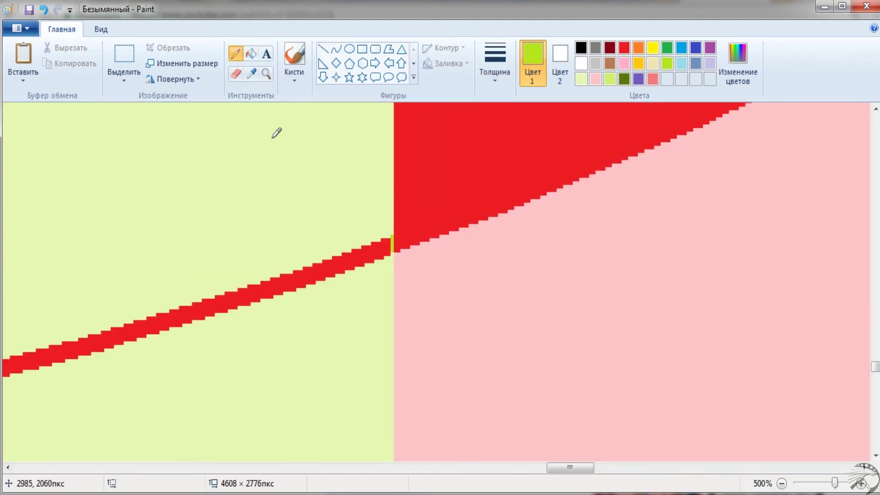
left_click(266, 73)
right_click(188, 188)
left_click(303, 202)
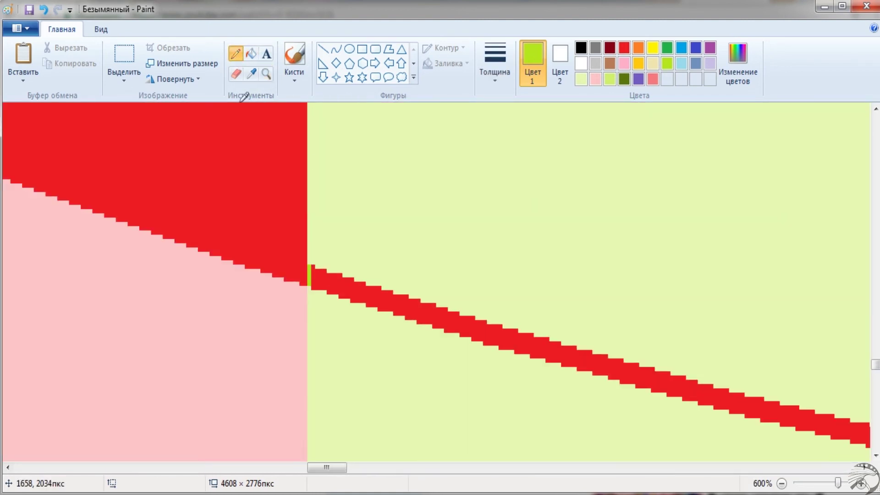
Try to fill the wedge's middle section with lime green.
left_click(251, 53)
left_click(321, 206)
scroll(291, 208, "up", 10)
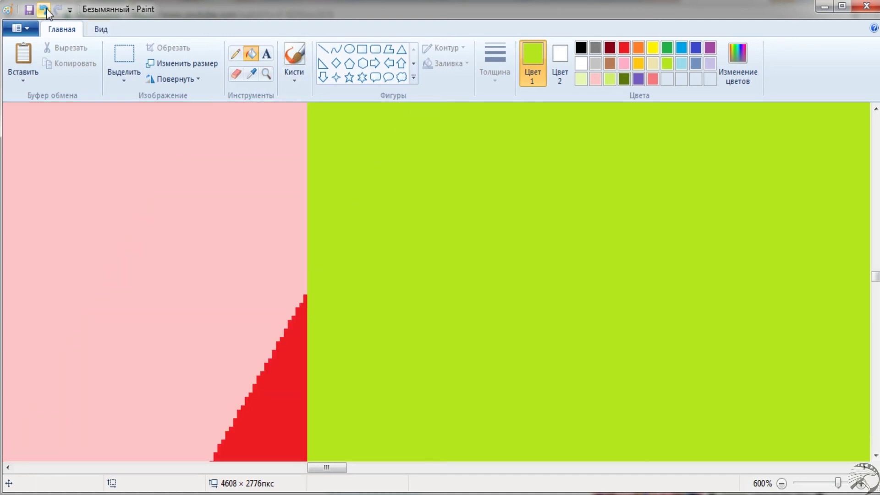
left_click(44, 9)
Close the gap at the wedge's apex with a lime-green pencil stroke and paint out the protruding red tip in pale green.
left_click(266, 73)
right_click(318, 185)
left_click(395, 265)
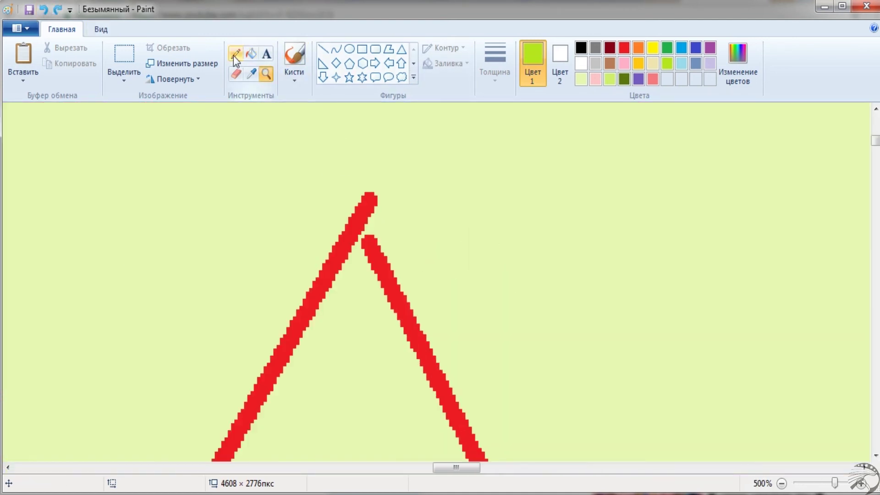
left_click(235, 53)
left_click_drag(364, 226, 375, 247)
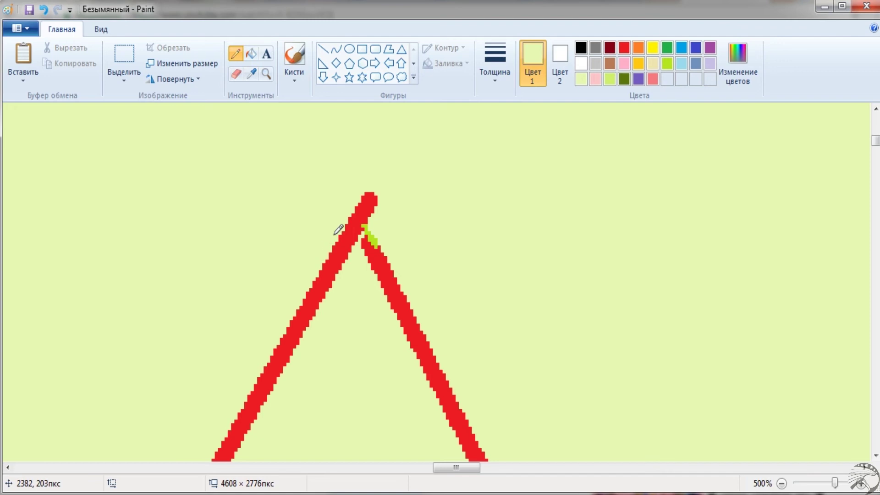
left_click(251, 54)
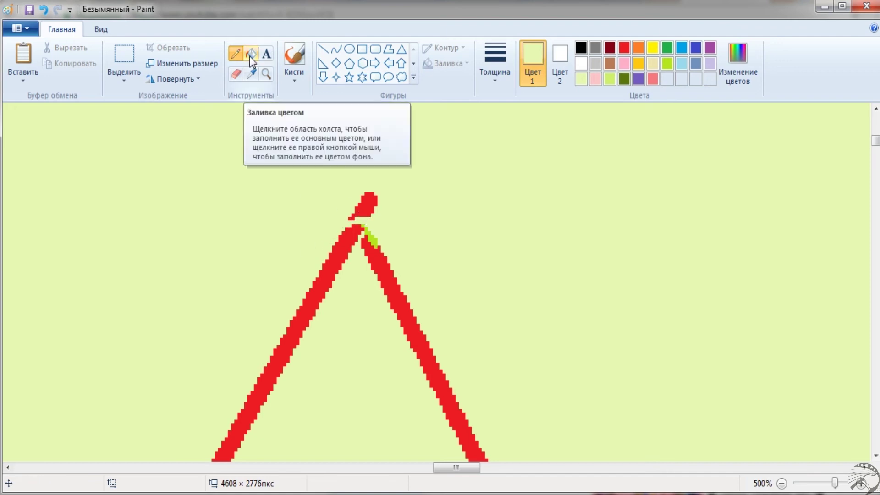
left_click(364, 204)
Fill the wedge's middle section and its red outlines over the pale green stripe with lime green.
left_click(667, 62)
left_click(358, 320)
left_click(285, 349)
left_click(413, 344)
left_click(266, 73)
right_click(297, 218)
right_click(297, 218)
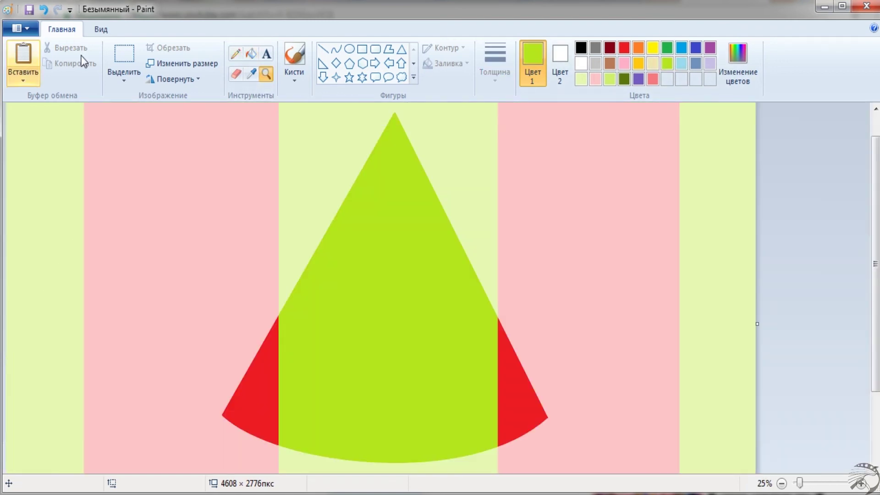
Widen the canvas to 8936 px and paste the girl drawing into the blank area beside the striped background.
left_click(23, 54)
left_click(42, 12)
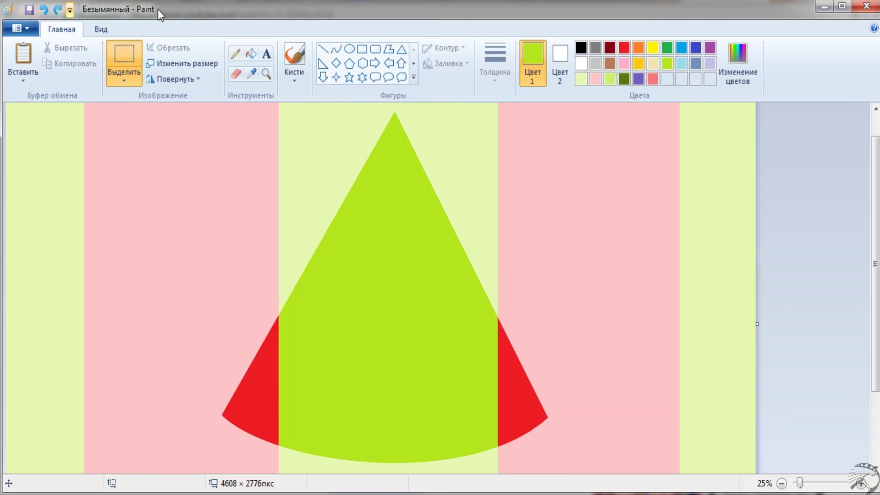
left_click(266, 73)
right_click(391, 238)
left_click_drag(391, 238, 734, 230)
key("ctrl+v")
left_click_drag(183, 206, 536, 206)
key("ctrl+z")
Draw a green teardrop-shaped seed outline inside the wedge just below its apex.
left_click(266, 74)
left_click(397, 204)
left_click(397, 205)
left_click(667, 47)
left_click_drag(351, 119, 415, 193)
left_click(42, 12)
left_click(336, 48)
left_click_drag(299, 230, 271, 181)
scroll(448, 295, "up", 2)
scroll(408, 211, "down", 2)
scroll(408, 211, "up", 2)
Copy the seed outline and place two copies side by side below it as the second row.
left_click(124, 59)
left_click_drag(390, 130, 479, 262)
right_click(402, 136)
left_click(451, 166)
key("ctrl+v")
left_click_drag(91, 151, 406, 237)
key("ctrl+v")
left_click_drag(51, 172, 512, 261)
Place three more seed copies in a row across the middle of the wedge.
key("ctrl+v")
scroll(295, 275, "down", 2)
left_click_drag(51, 172, 640, 304)
key("ctrl+v")
key("ctrl+v")
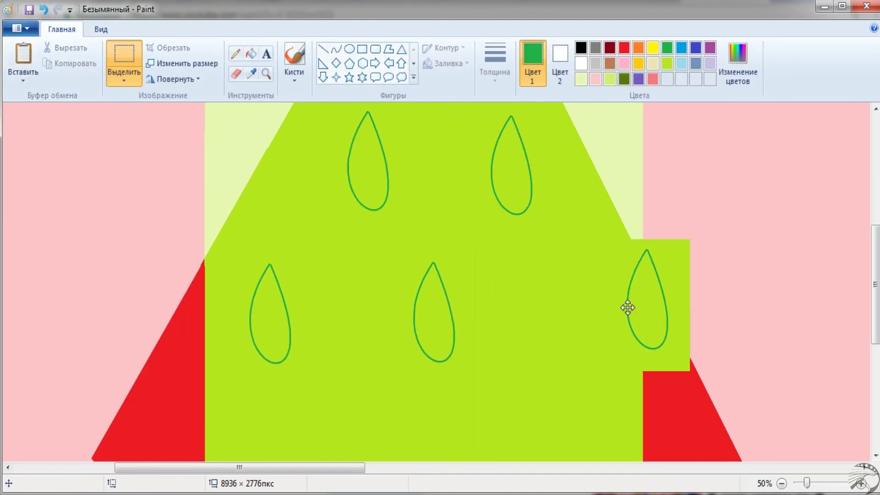
Place two more seed copies as a fourth row in the lower middle of the wedge.
key("ctrl+v")
scroll(24, 131, "down", 2)
left_click_drag(23, 131, 359, 386)
key("ctrl+v")
left_click_drag(45, 170, 517, 324)
Place one seed copy over each of the wedge's two red corners.
key("ctrl+v")
left_click_drag(50, 169, 169, 295)
key("ctrl+v")
left_click_drag(46, 112, 667, 316)
Redraw the wedge's sides beside the corner seeds with pink lines and fill the lime patches outside them pink.
left_click(266, 74)
left_click(183, 266)
left_click(251, 73)
left_click(217, 251)
left_click(323, 49)
scroll(448, 236, "down", 1)
scroll(487, 219, "up", 1)
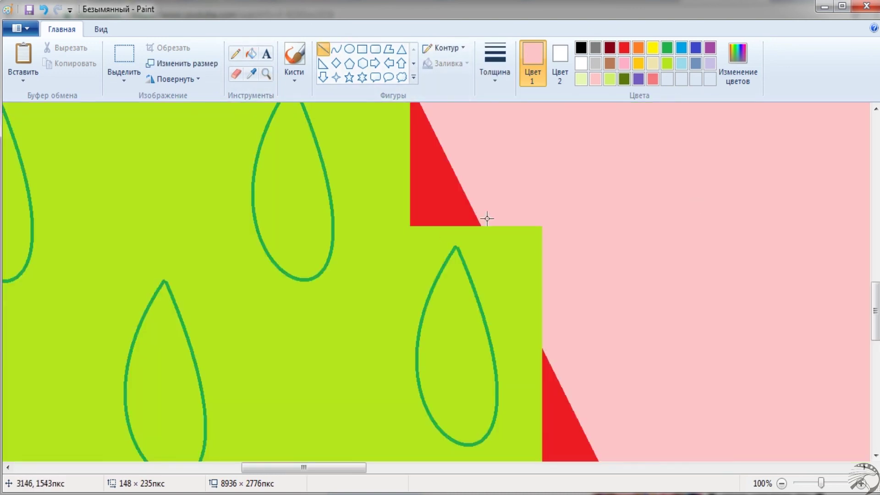
left_click(252, 54)
left_click(518, 275)
Draw a red vertical line about 381 px long along the stripe edge by the right corner seed and fill its surroundings red.
scroll(505, 252, "down", 2)
left_click(329, 56)
left_click_drag(413, 136, 413, 403)
left_click(251, 54)
left_click(444, 150)
Draw a red vertical line about 385 px long along the stripe edge beside the left corner seed.
left_click(266, 73)
right_click(210, 218)
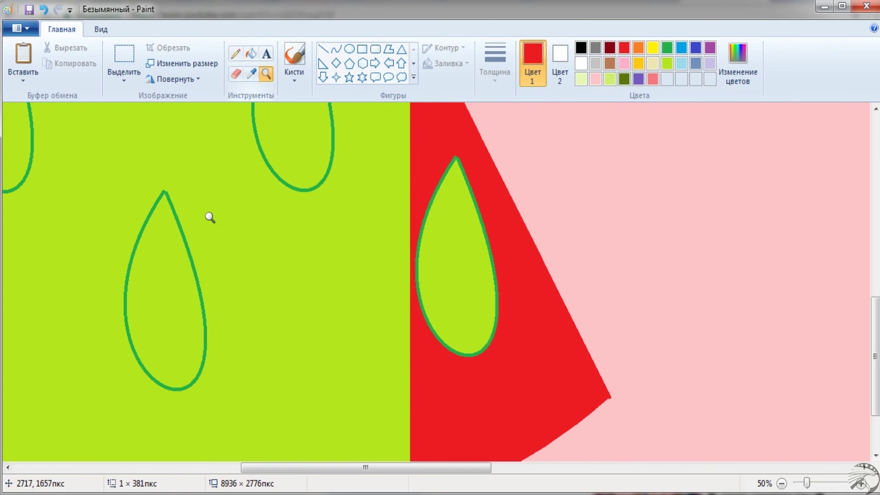
left_click(210, 218)
left_click(323, 49)
left_click_drag(282, 182, 284, 456)
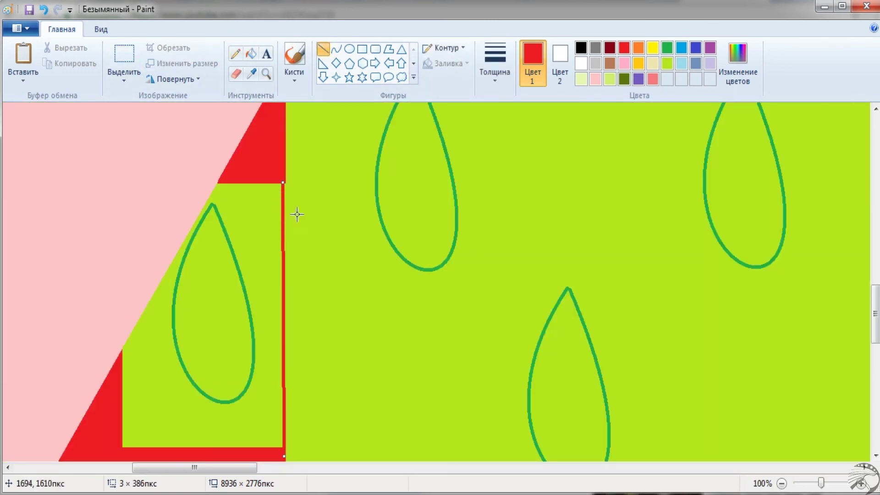
Fill the area around the left corner seed red, and colour the corner seeds dark red and the other seeds green.
left_click(251, 54)
left_click(249, 202)
left_click(610, 47)
left_click(228, 239)
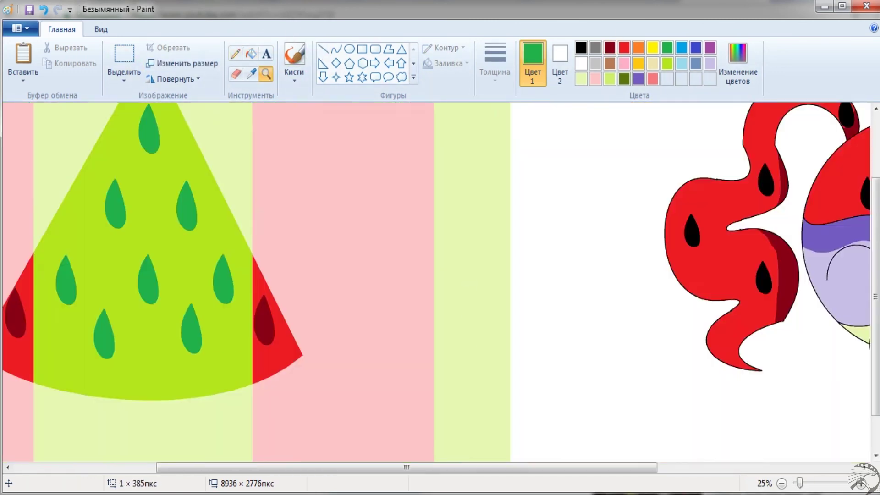
Select the girl drawing and move it onto the striped background over the watermelon wedge.
right_click(529, 191)
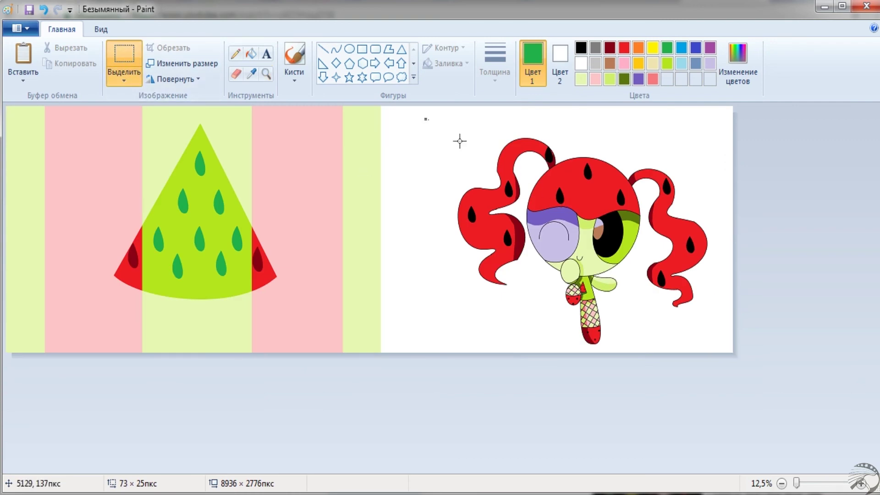
left_click_drag(182, 198, 216, 221)
Draw a pink heart about 541 × 517 px on the blank canvas beside the background and fill it pink.
left_click(266, 74)
left_click(479, 308)
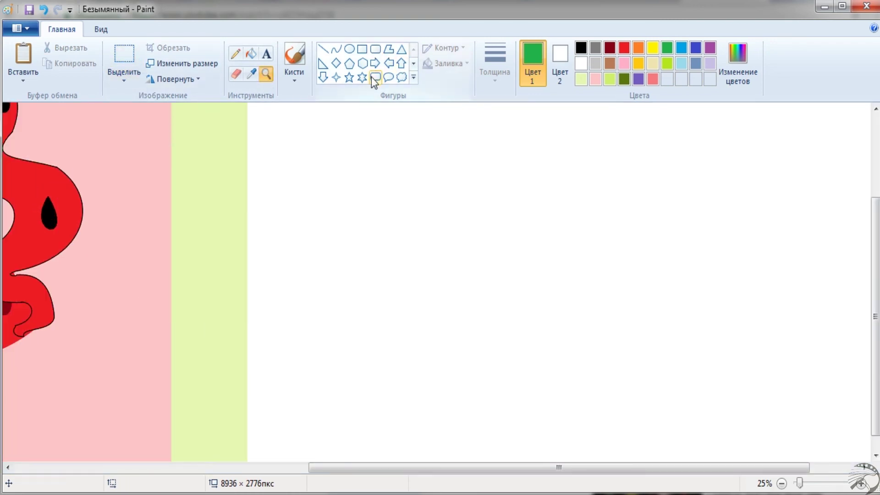
scroll(372, 77, "down", 1)
left_click(323, 78)
left_click_drag(313, 236, 400, 328)
left_click(624, 47)
left_click(624, 63)
left_click(250, 54)
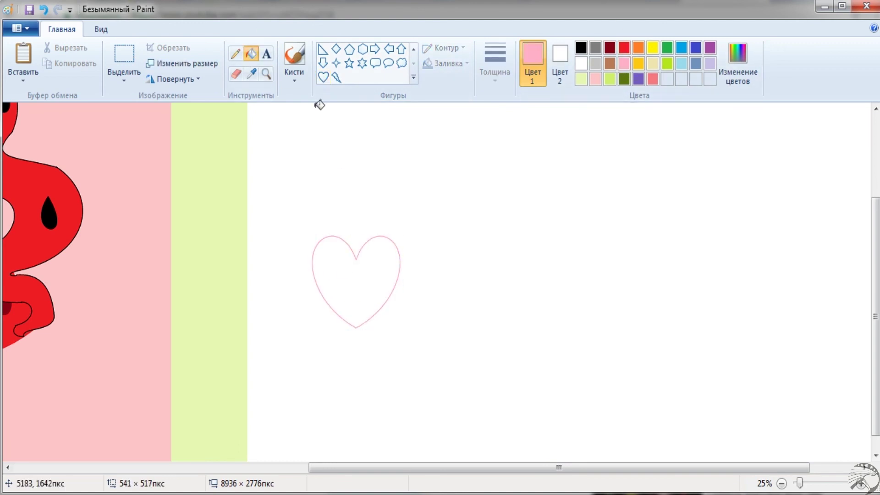
left_click(357, 280)
Draw a red five-pointed star about 597 × 581 px to the upper right of the heart and fill it red.
left_click(625, 48)
left_click(349, 63)
left_click_drag(411, 153, 510, 259)
left_click(251, 54)
left_click(460, 211)
Draw a large purple circle outline below the star.
left_click(414, 49)
left_click(349, 48)
left_click(710, 47)
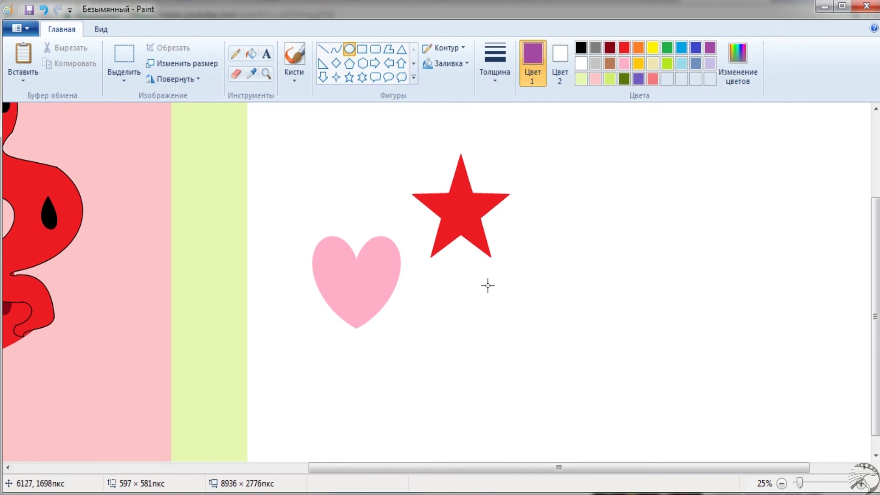
left_click_drag(532, 391, 532, 391)
Draw a small purple eye circle about 85 × 86 px inside the large circle and place a copy as the second eye.
scroll(504, 334, "up", 2)
left_click_drag(338, 265, 395, 329)
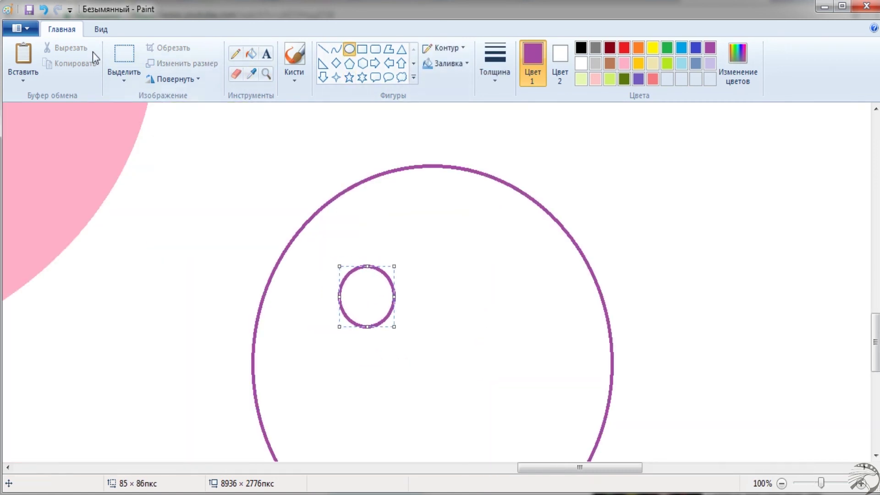
left_click(124, 62)
key("ctrl+c")
left_click(23, 55)
left_click_drag(47, 155, 501, 307)
Draw a smiling mouth below the eyes from two downward-bowed purple curves.
left_click(336, 48)
scroll(369, 275, "down", 2)
left_click_drag(339, 324, 516, 324)
mouse_move(367, 330)
left_mouse_down()
mouse_move(366, 373)
mouse_move(482, 380)
left_mouse_up()
left_click_drag(338, 320, 515, 318)
left_click_drag(425, 323, 514, 332)
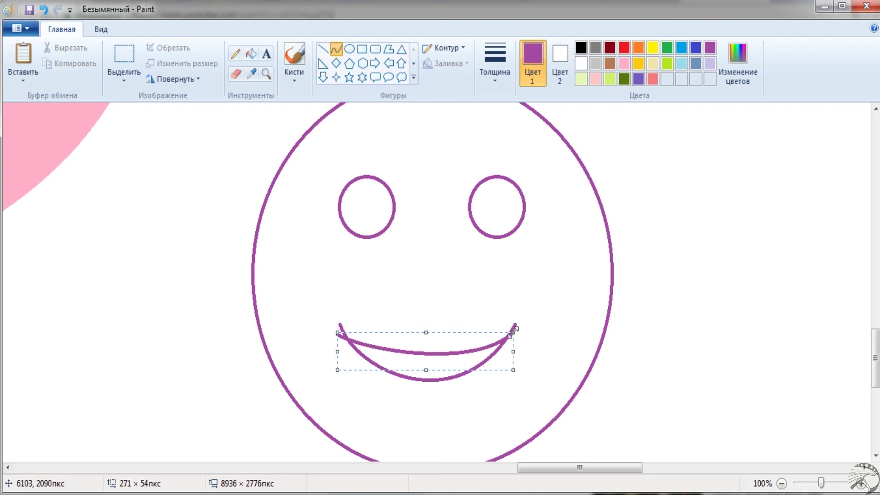
Fill the circle's face area purple, leaving the eyes and mouth white.
left_click(251, 53)
left_click(290, 174)
scroll(291, 174, "down", 2)
scroll(202, 202, "up", 1)
Copy the purple face's eyes and mouth with a free-form selection.
left_click(124, 80)
left_click(138, 121)
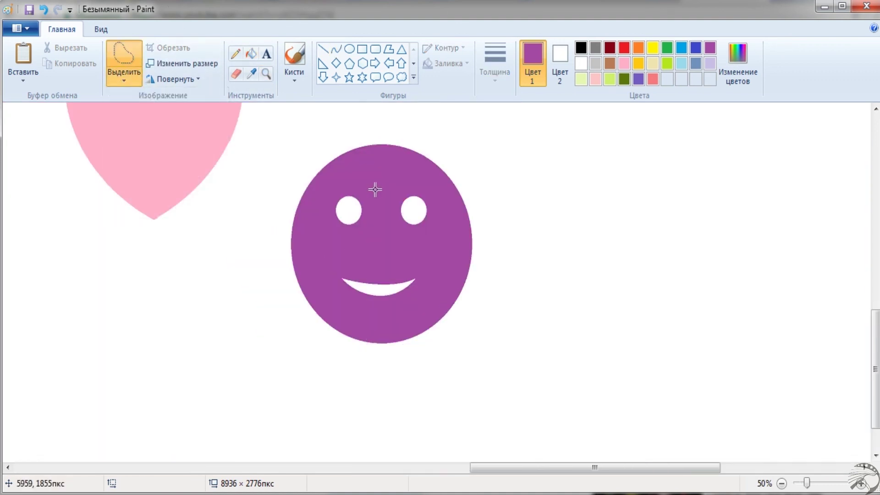
left_click_drag(438, 200, 379, 281)
key("ctrl+c")
Paste the copied eyes and mouth onto the pink heart and again onto the red star.
left_click(22, 53)
scroll(138, 229, "up", 2)
mouse_move(46, 172)
left_mouse_down()
mouse_move(138, 228)
mouse_move(137, 242)
left_mouse_up()
key("ctrl+v")
left_click_drag(55, 180, 353, 165)
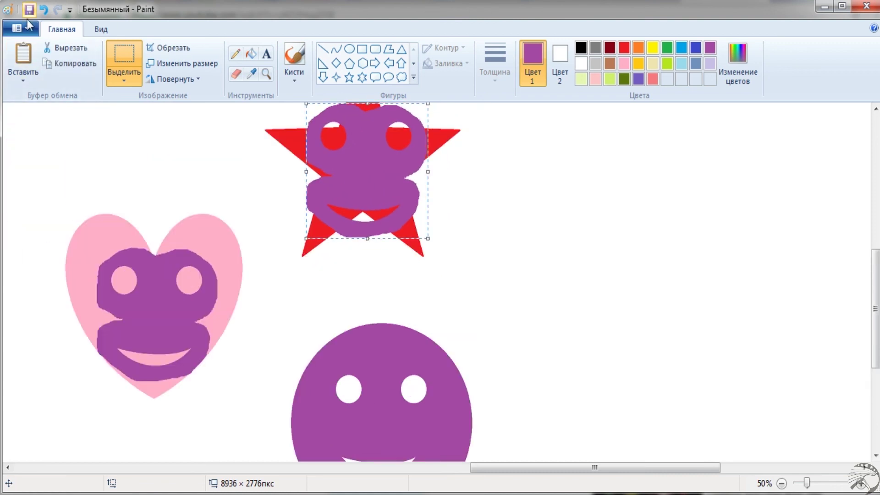
Undo the face pastes on the star and heart, and copy one of the purple circle's eyes with a rectangular selection.
key("ctrl+z")
key("ctrl+z")
left_click(265, 73)
left_click(220, 273)
left_click(120, 55)
scroll(550, 275, "down", 4)
left_click_drag(680, 298, 743, 375)
right_click(732, 347)
left_click(756, 204)
Paste the copied eye twice onto the pink heart, side by side in its upper half.
left_click(22, 53)
scroll(275, 275, "up", 4)
left_click_drag(35, 330, 250, 297)
left_click(22, 53)
left_click_drag(30, 153, 379, 305)
Paste the copied eye twice onto the red star, side by side above its centre.
left_click(21, 53)
left_click_drag(54, 135, 705, 209)
scroll(576, 165, "up", 3)
left_click(21, 53)
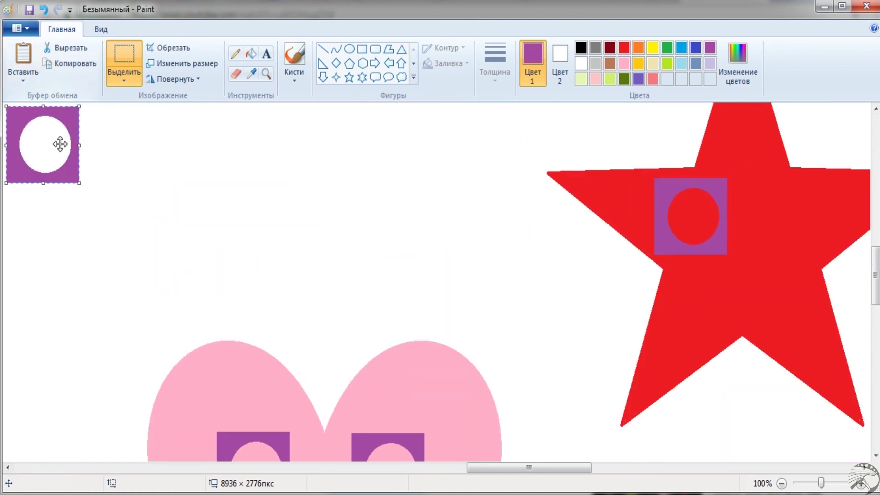
left_click_drag(59, 142, 797, 215)
Trace the purple circle's smiling mouth with a free-form selection and copy it.
left_click(265, 74)
right_click(559, 325)
left_click(559, 326)
left_click(124, 79)
left_click(151, 119)
left_click_drag(251, 380, 307, 392)
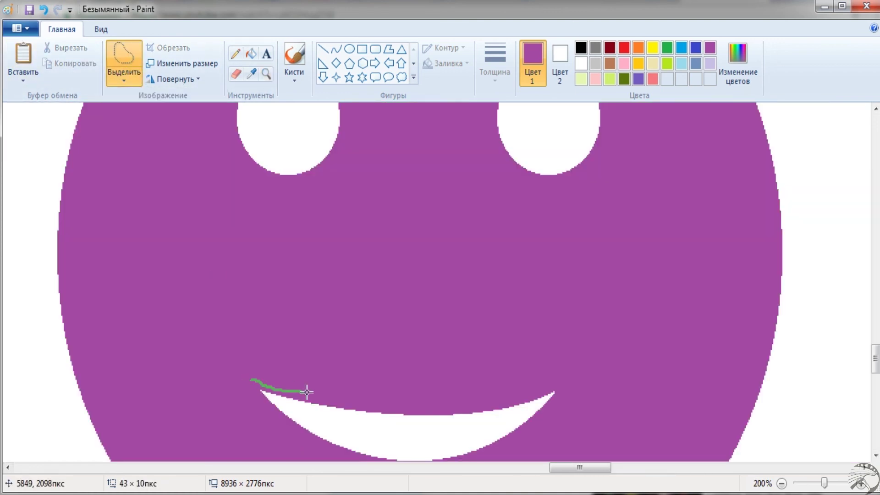
left_click_drag(303, 438, 314, 422)
key("ctrl+c")
Paste the copied mouth below the eyes of the pink heart and again below the eyes of the red star.
scroll(174, 187, "up", 3)
scroll(174, 187, "left", 5)
key("ctrl+v")
left_click_drag(174, 187, 266, 303)
left_click(265, 73)
right_click(330, 153)
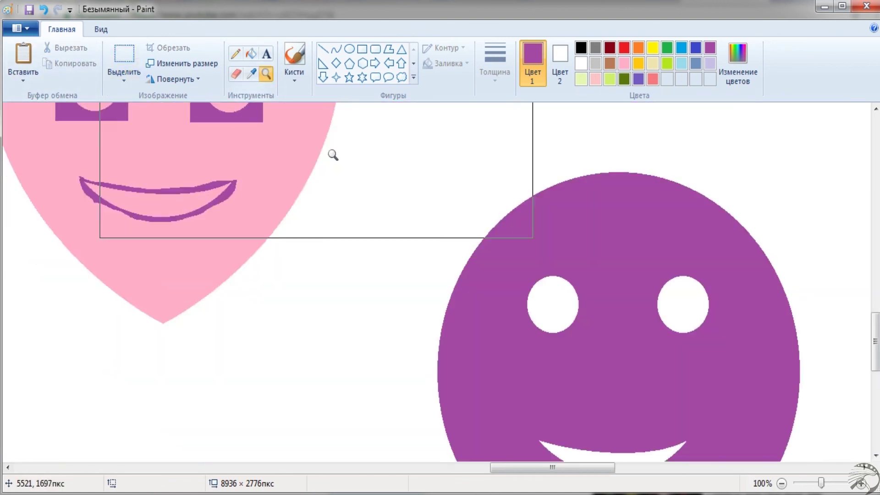
left_click(330, 153)
key("ctrl+v")
left_click_drag(55, 150, 294, 130)
Fill the red star's two eyes and mouth with white.
left_click(251, 53)
left_click(581, 63)
scroll(569, 183, "up", 3)
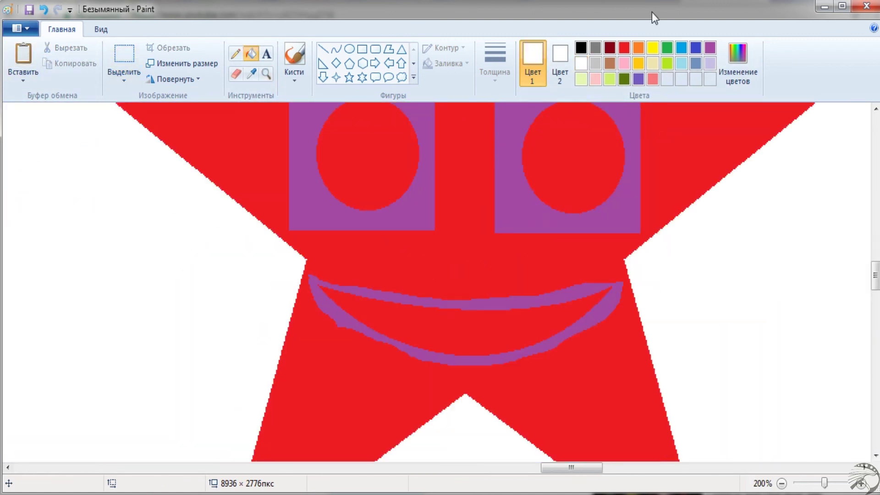
left_click(570, 147)
left_click(344, 147)
left_click(419, 290)
Fill the pink heart's eyes and mouth white and recolour the purple patches around them pink.
left_click(265, 73)
right_click(139, 282)
right_click(139, 282)
left_click(138, 282)
left_click(251, 54)
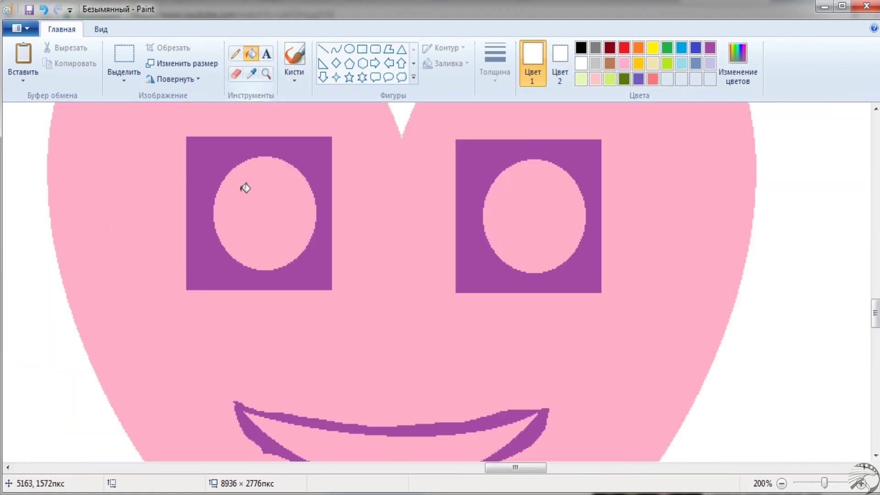
left_click(623, 62)
left_click_drag(541, 467, 573, 467)
left_click(670, 275)
left_click(595, 195)
Fill the purple patches around the star's eyes and mouth with red.
left_click(624, 47)
left_click(669, 275)
left_click(595, 195)
left_click(595, 389)
Select the three smiling shapes together, move them onto the lower-right area of the striped background, and copy them.
left_click(265, 73)
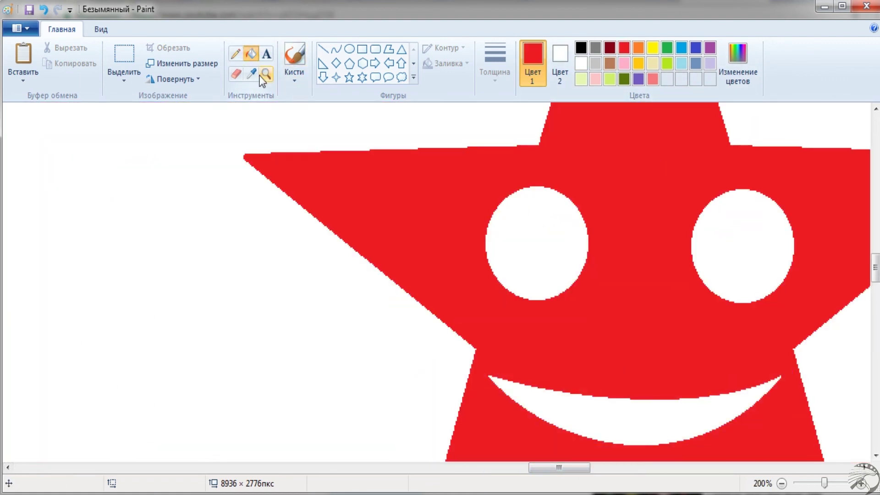
right_click(187, 197)
right_click(187, 196)
right_click(187, 196)
right_click(187, 196)
left_click(124, 60)
left_click_drag(543, 328, 486, 269)
left_click_drag(452, 222, 335, 298)
right_click(454, 259)
left_click(499, 290)
Paste the group of smiling shapes into the lower-left and upper-right corners of the striped background.
left_click(27, 54)
left_click_drag(50, 153, 51, 298)
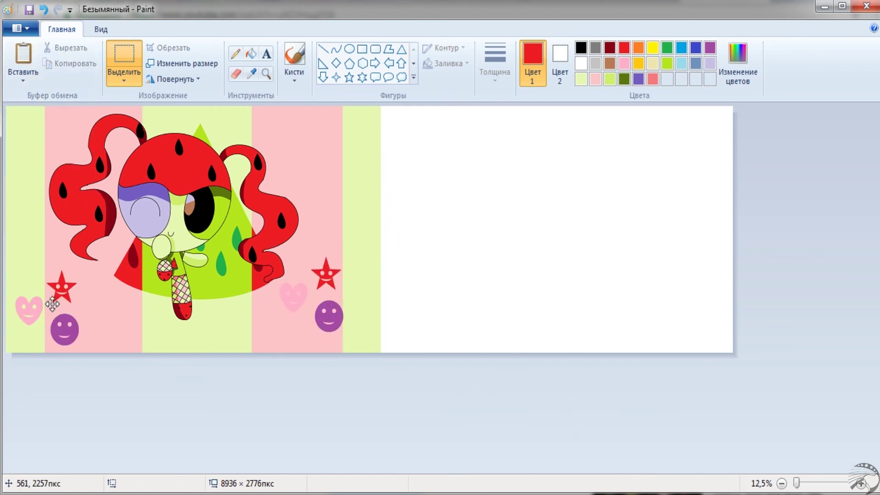
left_click(24, 55)
left_click_drag(51, 153, 319, 145)
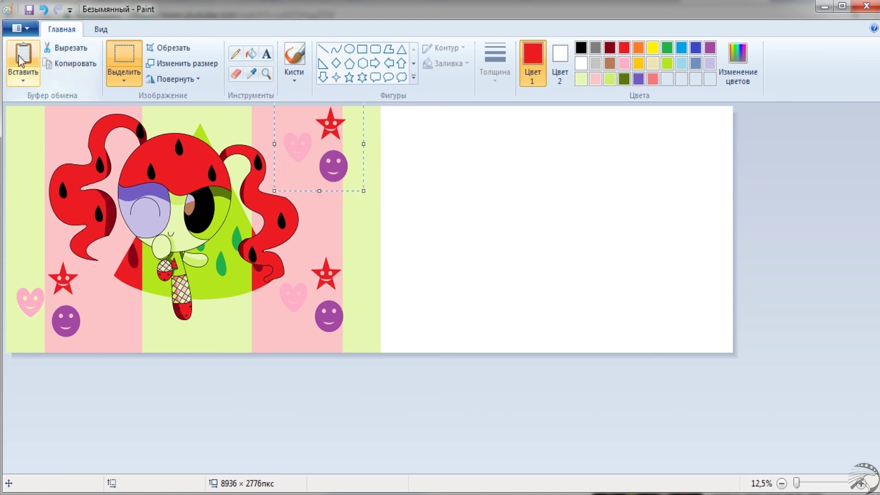
Discard an extra pasted copy and narrow the canvas to 4592 px, cutting the blank area beside the striped background.
left_click(23, 55)
key("Delete")
left_click_drag(733, 234, 382, 279)
Fill both eyes of the lower-right smiling heart with white.
left_click(266, 73)
left_click(186, 289)
left_click(580, 349)
right_click(388, 192)
right_click(388, 191)
left_click(531, 283)
left_click(250, 54)
left_click(581, 63)
left_click(550, 430)
left_click(501, 432)
Mix a bright pink-magenta custom colour and fill the smiling hearts with it.
left_click(739, 64)
left_click(544, 158)
left_click(309, 296)
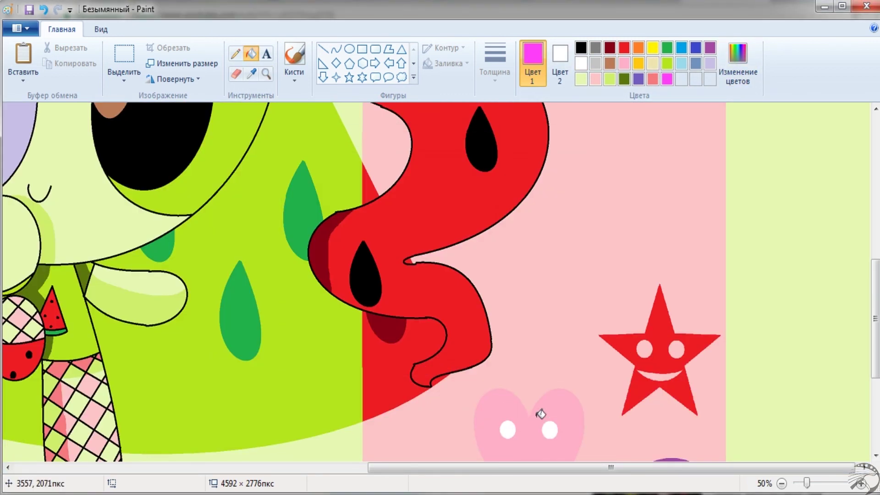
scroll(546, 419, "down", 5)
scroll(570, 403, "up", 2)
left_click(563, 280)
scroll(162, 407, "down", 5)
left_click(151, 408)
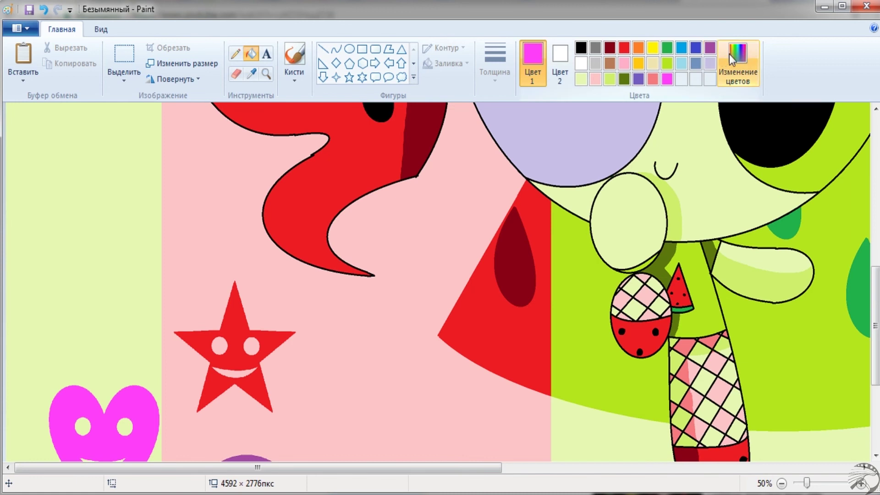
Mix a crimson-pink custom colour and fill the smiling stars with it.
left_click(738, 64)
left_click(556, 163)
left_click(558, 159)
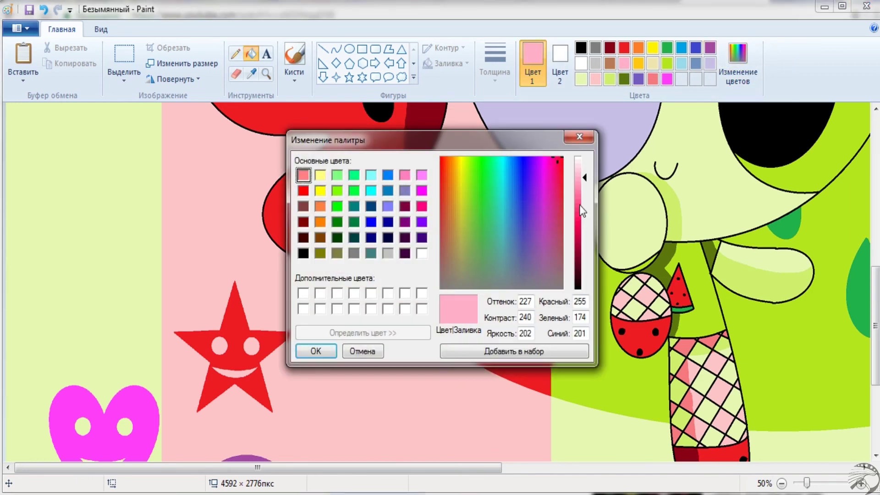
left_click(579, 219)
left_click(316, 351)
scroll(530, 338, "up", 5)
scroll(789, 200, "right", 5)
scroll(788, 200, "down", 5)
left_click(769, 163)
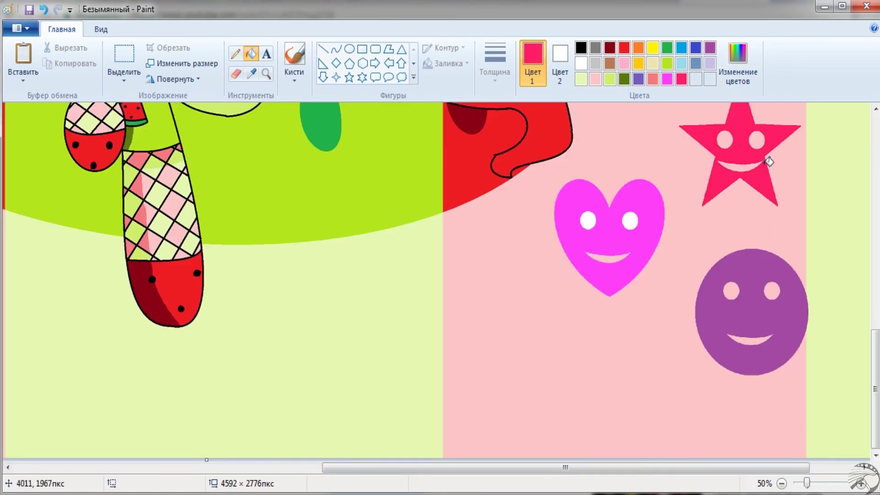
Mix a vivid violet custom colour and fill the lower-right smiling circle with it.
left_click(739, 64)
left_click(541, 163)
left_click(315, 351)
left_click(731, 269)
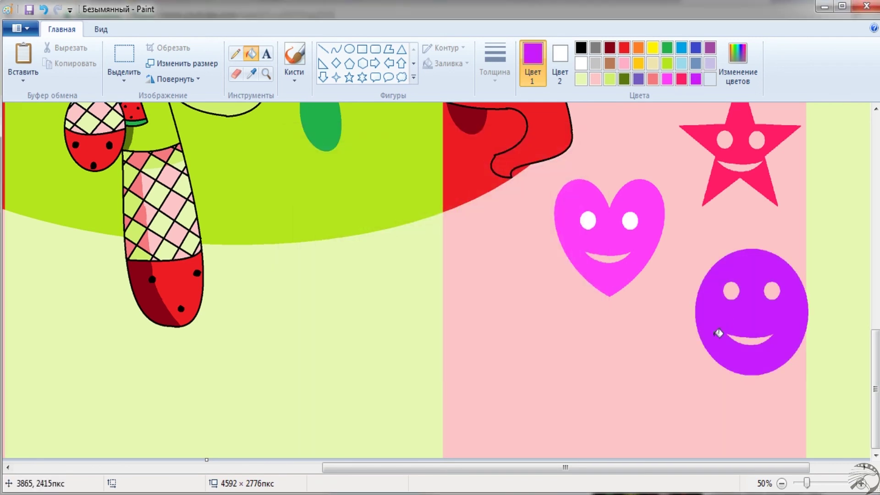
Mix a brighter magenta custom colour and undo the last fill.
scroll(770, 220, "up", 5)
left_click_drag(565, 471, 259, 471)
left_click(754, 58)
left_click(540, 158)
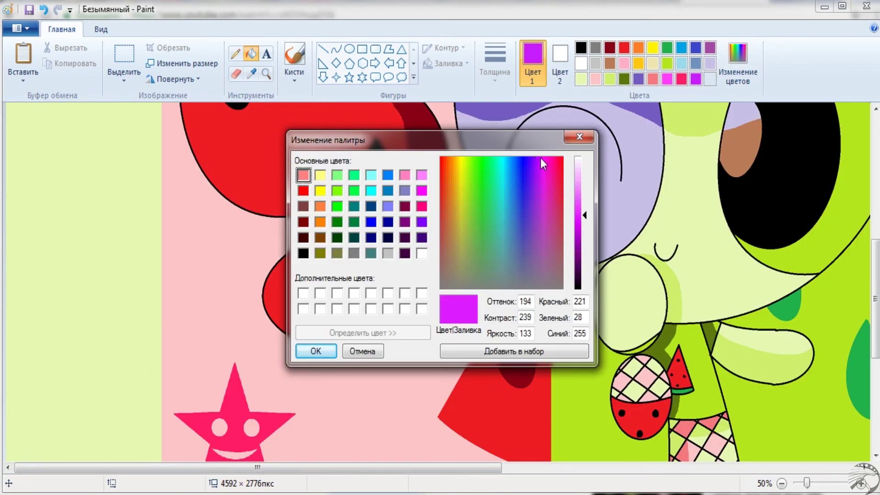
left_click(316, 351)
scroll(270, 358, "down", 5)
scroll(477, 275, "down", 5)
scroll(476, 275, "right", 5)
key("ctrl+z")
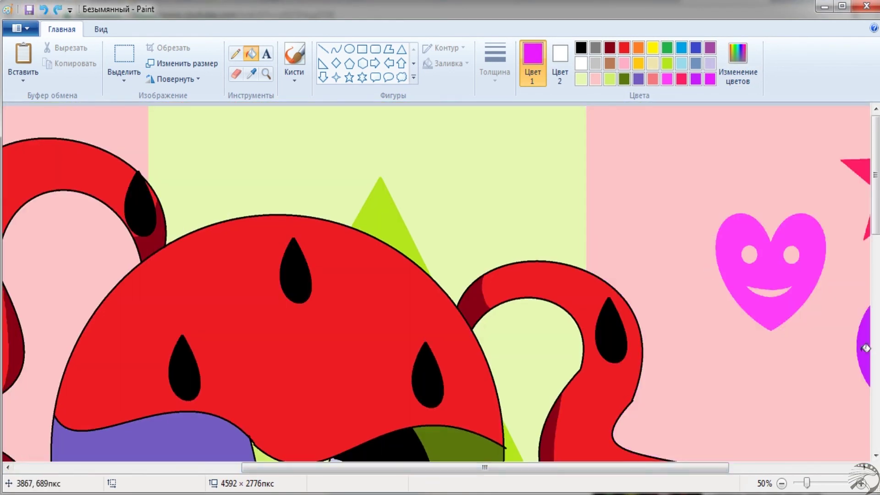